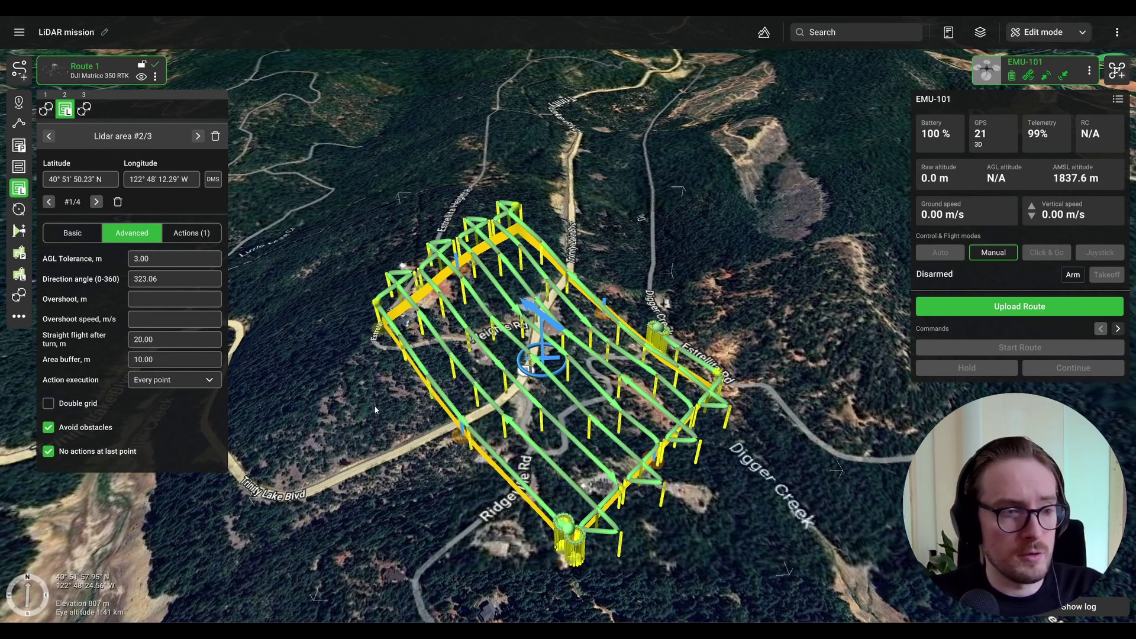
Step: Examine the LiDAR survey route and its surrounding terrain on the 3D map from several angles and distances
{"action": "right_click_drag", "start_coordinate": [788, 458], "coordinate": [749, 359]}
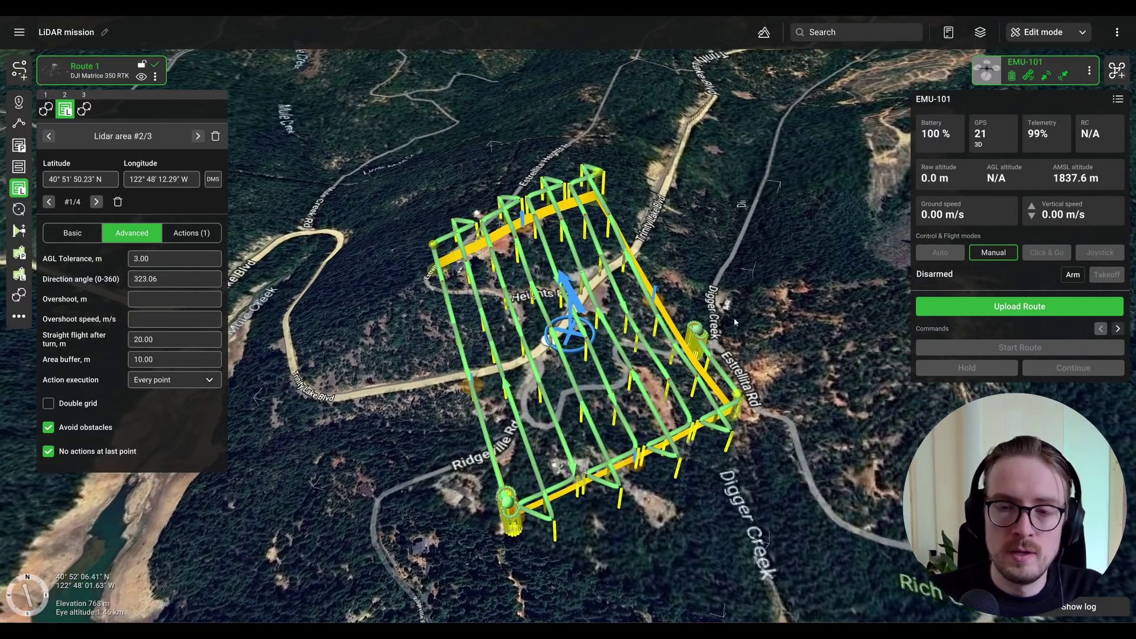
{"action": "right_click_drag", "start_coordinate": [656, 278], "coordinate": [457, 389]}
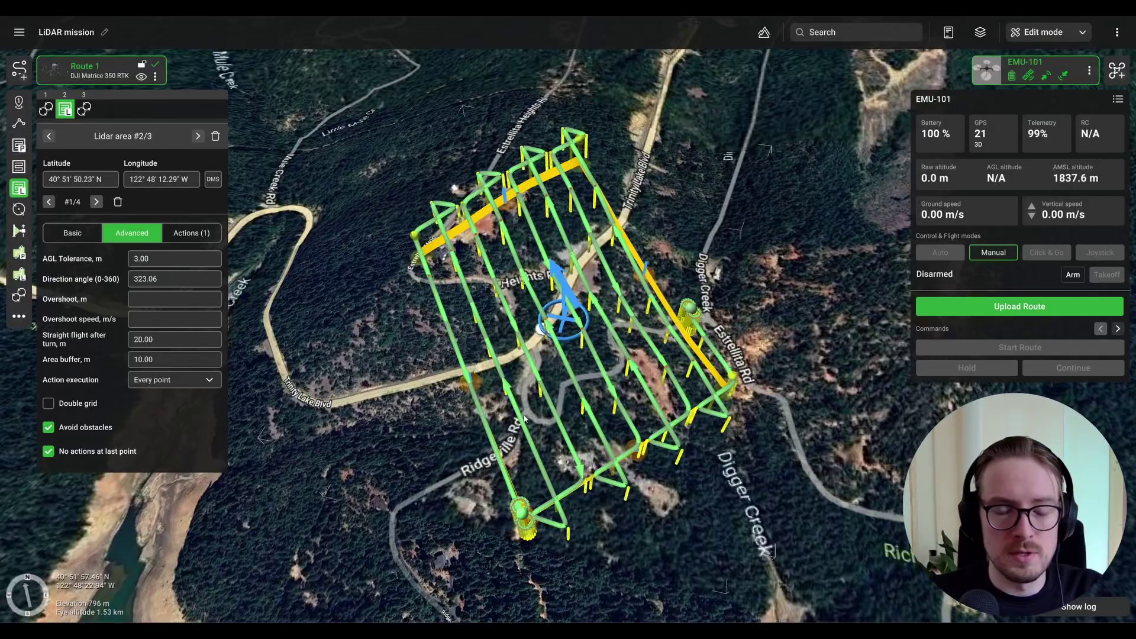
{"action": "scroll", "coordinate": [436, 421], "scroll_direction": "up", "scroll_amount": 3}
{"action": "scroll", "coordinate": [436, 422], "scroll_direction": "down", "scroll_amount": 5}
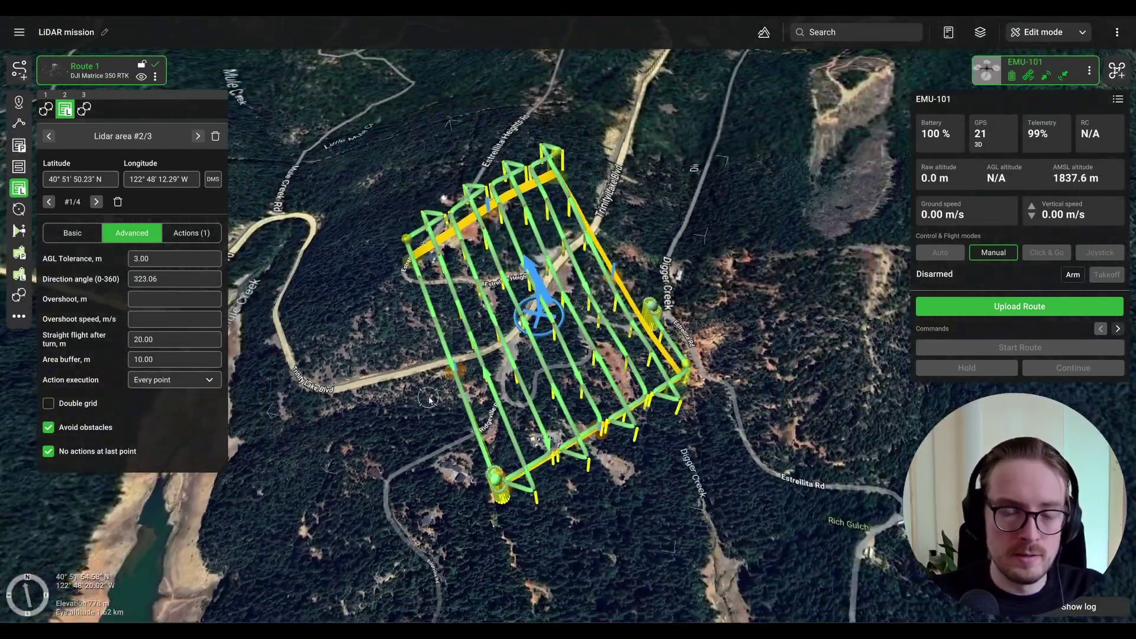
{"action": "scroll", "coordinate": [430, 401], "scroll_direction": "down", "scroll_amount": 5}
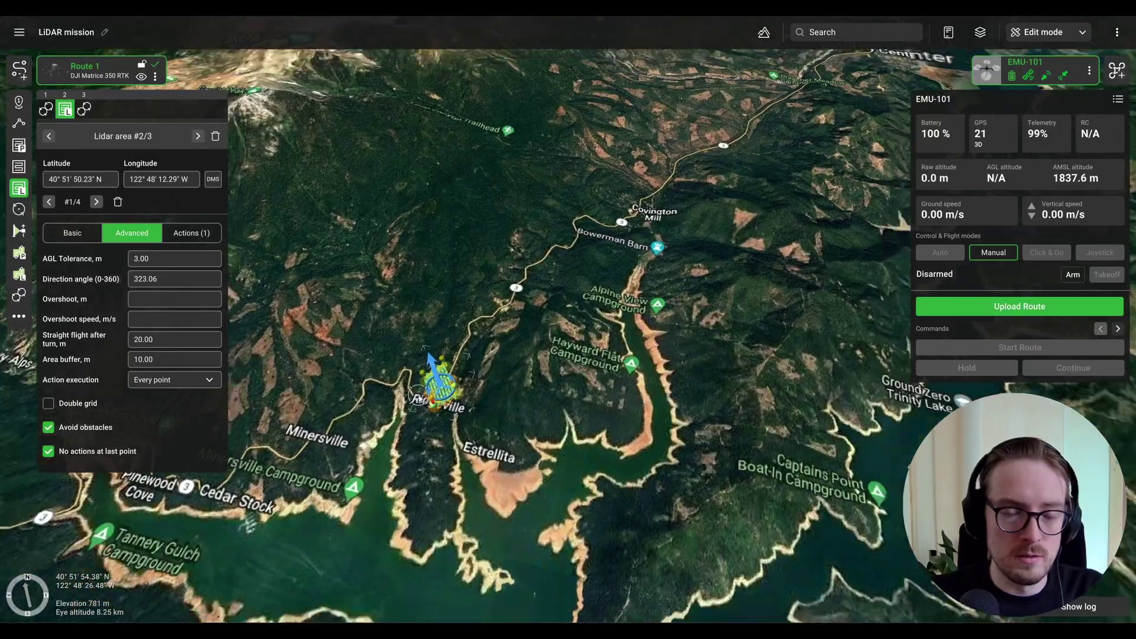
{"action": "scroll", "coordinate": [420, 397], "scroll_direction": "up", "scroll_amount": 5}
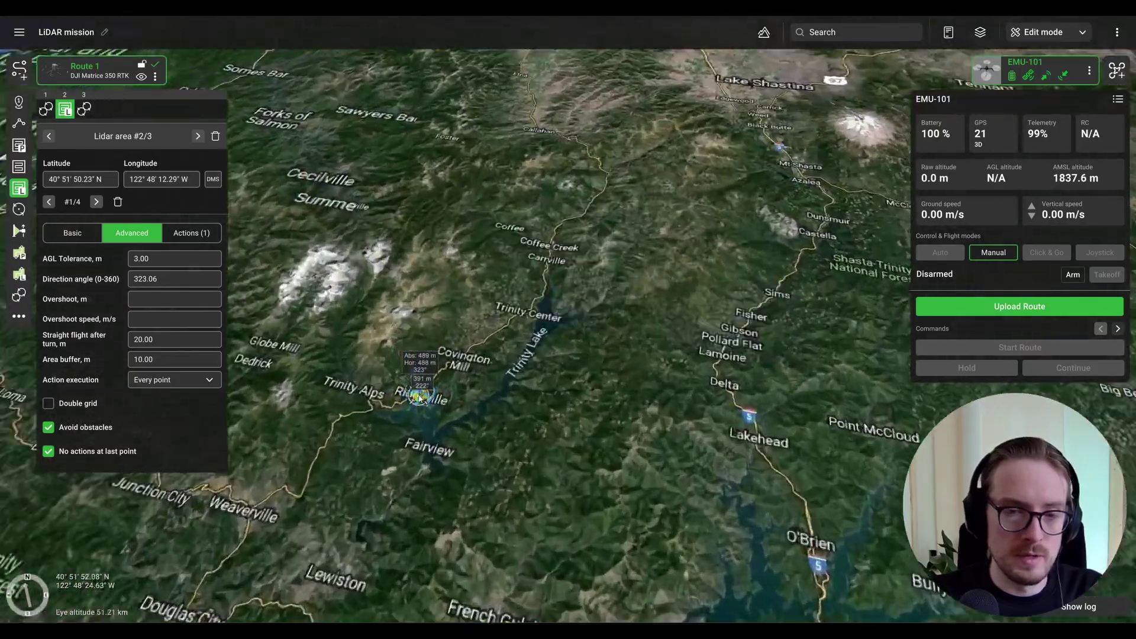
{"action": "scroll", "coordinate": [418, 401], "scroll_direction": "up", "scroll_amount": 5}
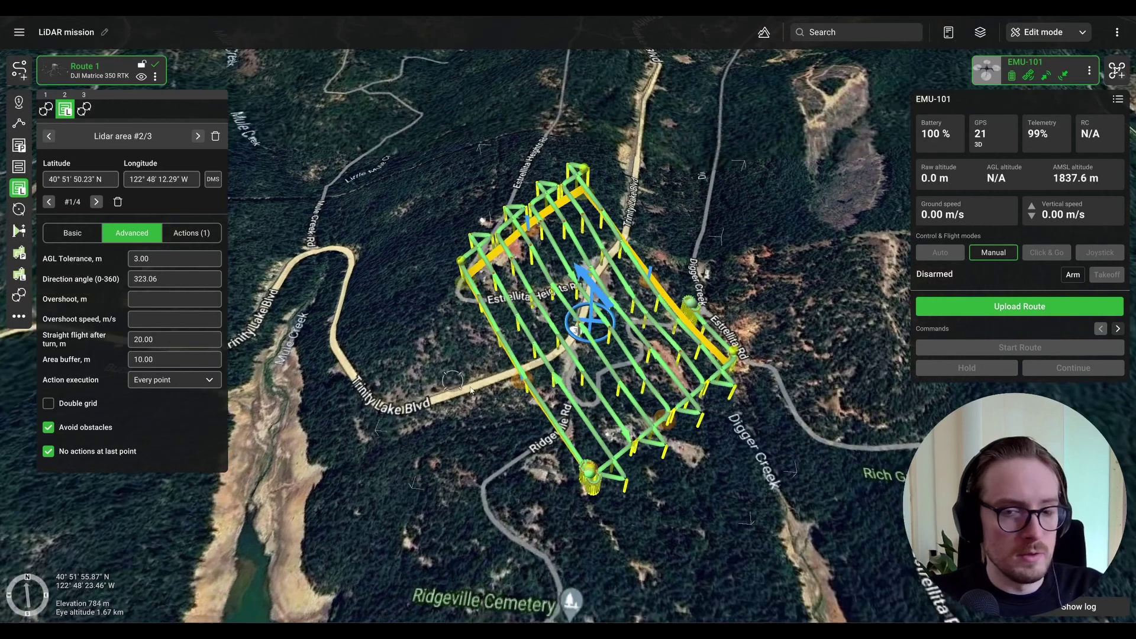
{"action": "left_click_drag", "start_coordinate": [472, 390], "coordinate": [453, 437]}
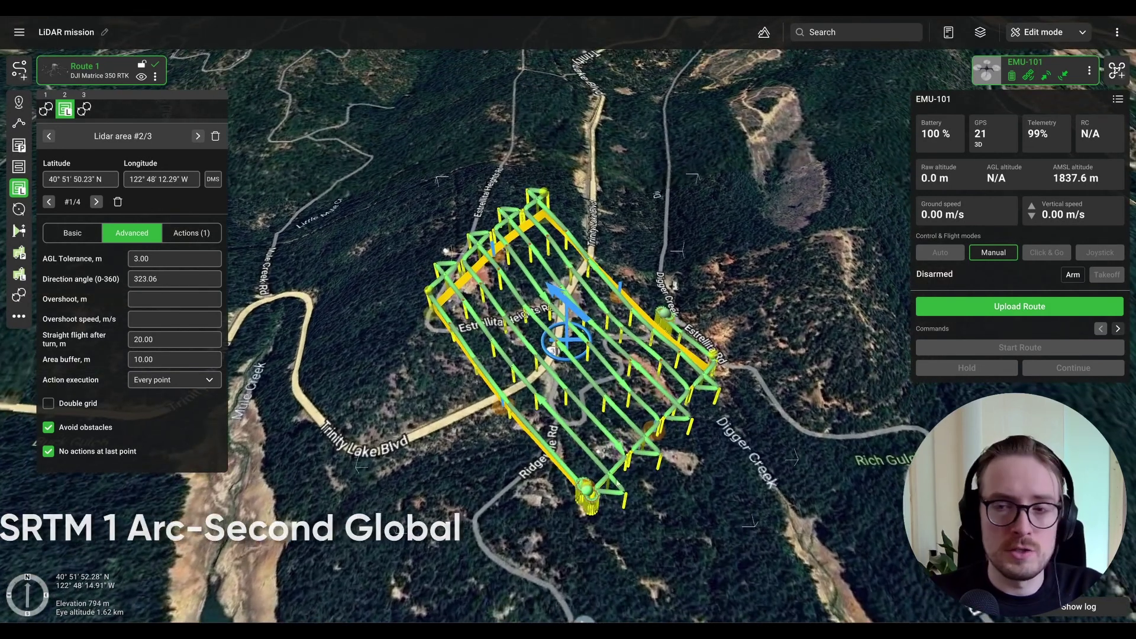
Step: Check the enabled elevation sources in the map layers and inspect the SRTM 1 Arc-Second Global coverage
{"action": "left_click", "coordinate": [980, 33]}
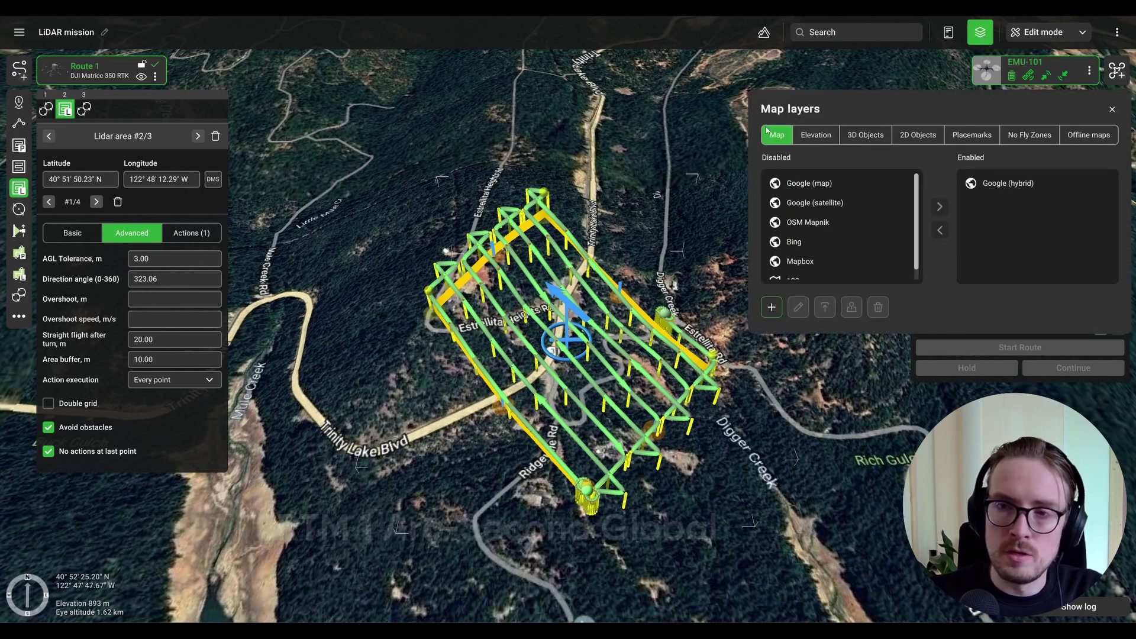
{"action": "left_click", "coordinate": [816, 136]}
{"action": "left_click", "coordinate": [997, 204]}
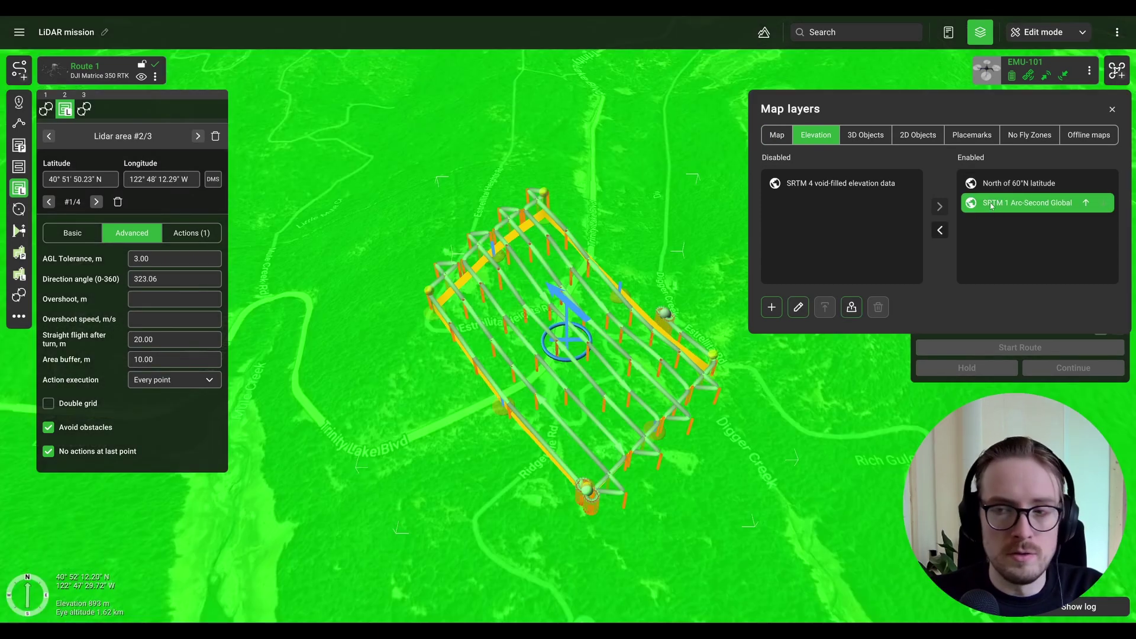
{"action": "left_click", "coordinate": [466, 461]}
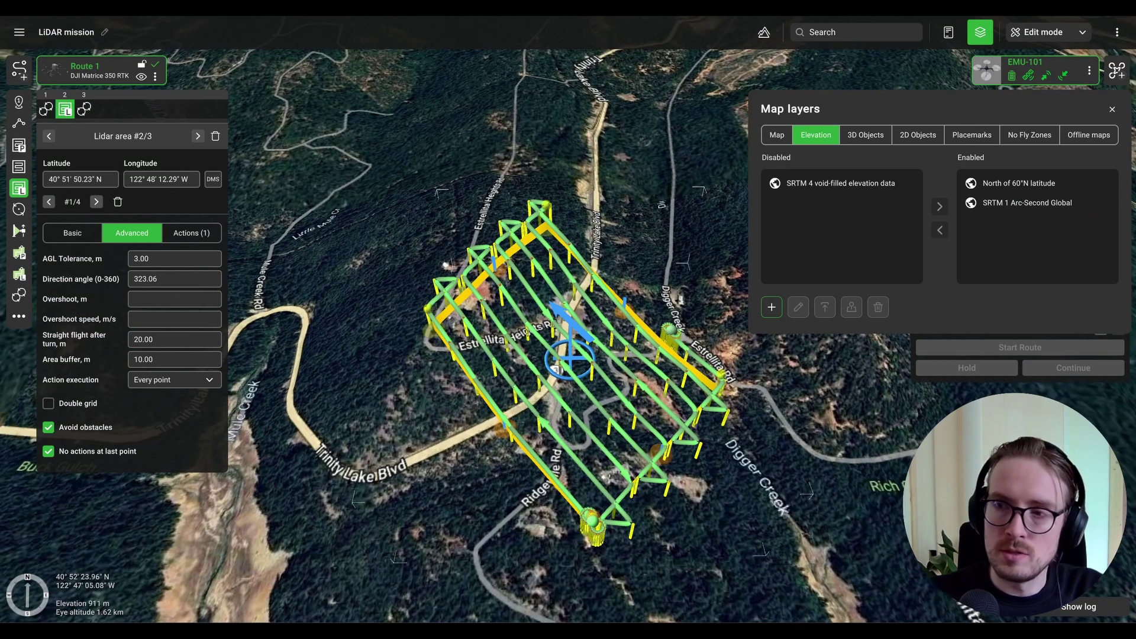
{"action": "left_click", "coordinate": [1111, 110]}
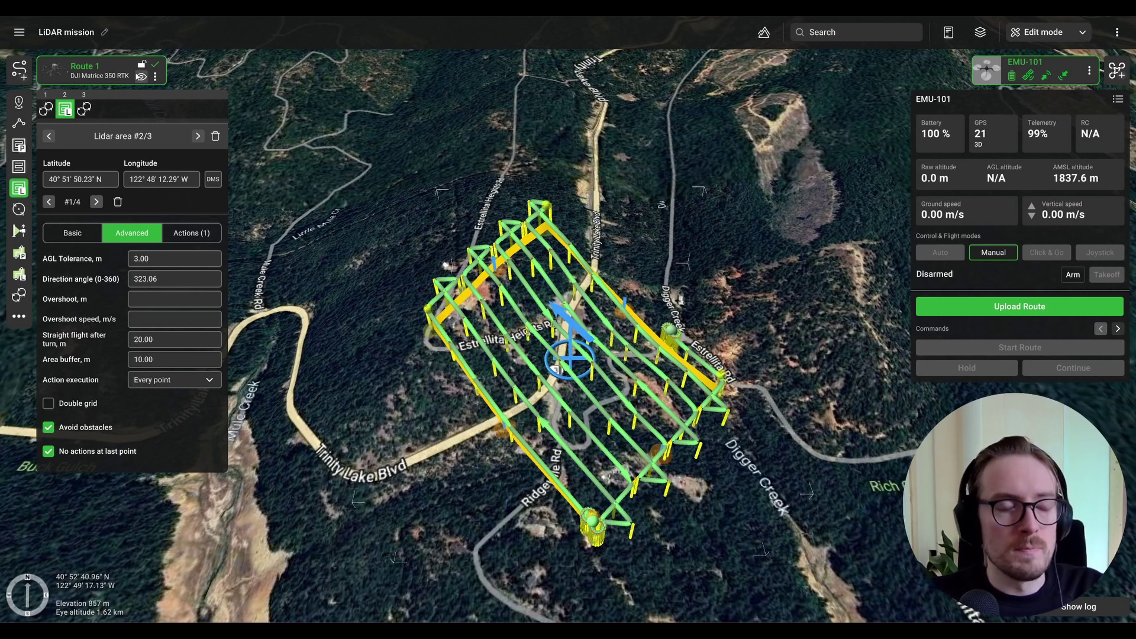
Step: Hide Route 1 temporarily to inspect the bare terrain and forest around Trinity Lake Blvd up close, and show the route again
{"action": "left_click", "coordinate": [142, 77]}
{"action": "scroll", "coordinate": [583, 364], "scroll_direction": "up", "scroll_amount": 5}
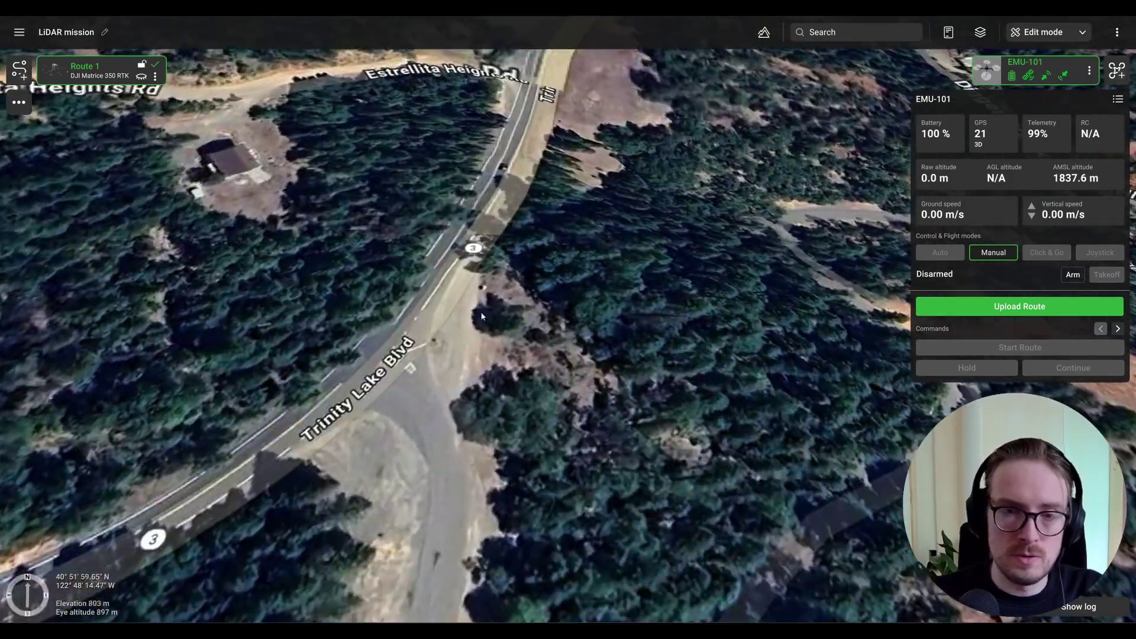
{"action": "mouse_move", "coordinate": [481, 312]}
{"action": "middle_mouse_down"}
{"action": "mouse_move", "coordinate": [496, 358]}
{"action": "mouse_move", "coordinate": [474, 390]}
{"action": "mouse_move", "coordinate": [291, 342]}
{"action": "mouse_move", "coordinate": [522, 302]}
{"action": "middle_mouse_up"}
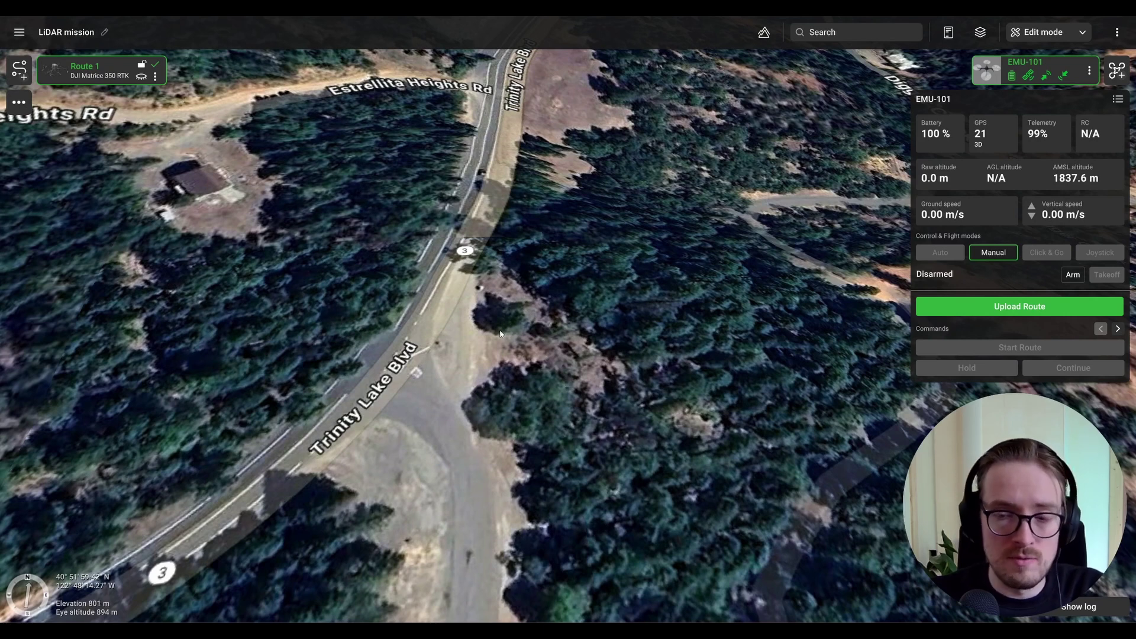
{"action": "scroll", "coordinate": [556, 374], "scroll_direction": "down", "scroll_amount": 5}
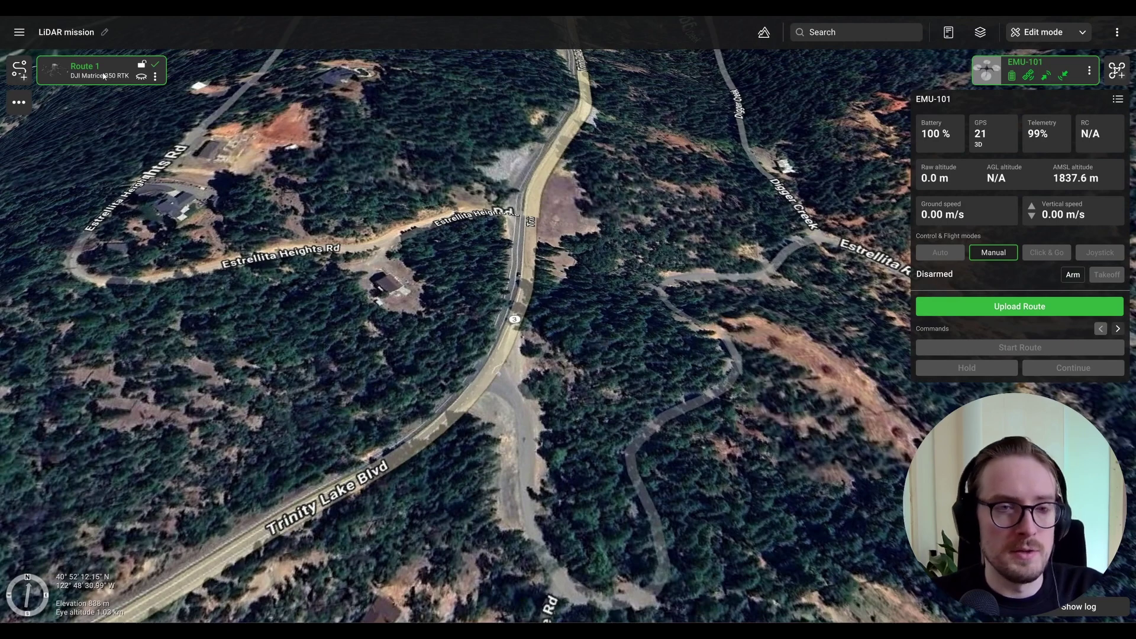
{"action": "left_click", "coordinate": [141, 77]}
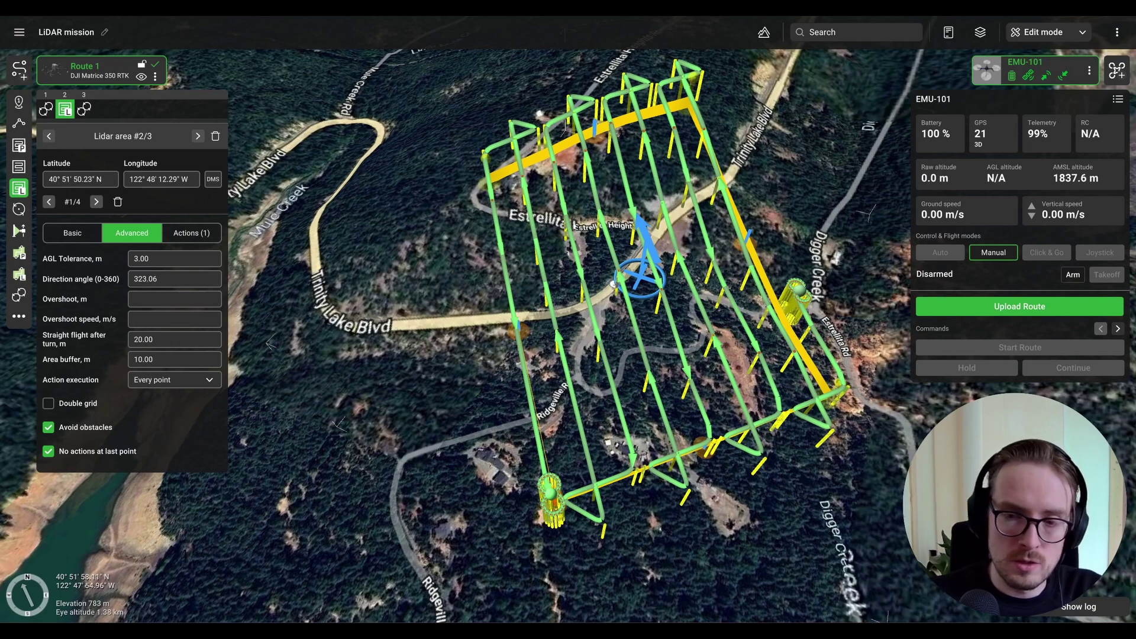
Step: Export Route 1 as a linestring KML with AMSL altitude to Downloads, replacing the existing Route 1.kml
{"action": "middle_click_drag", "start_coordinate": [859, 522], "coordinate": [821, 531]}
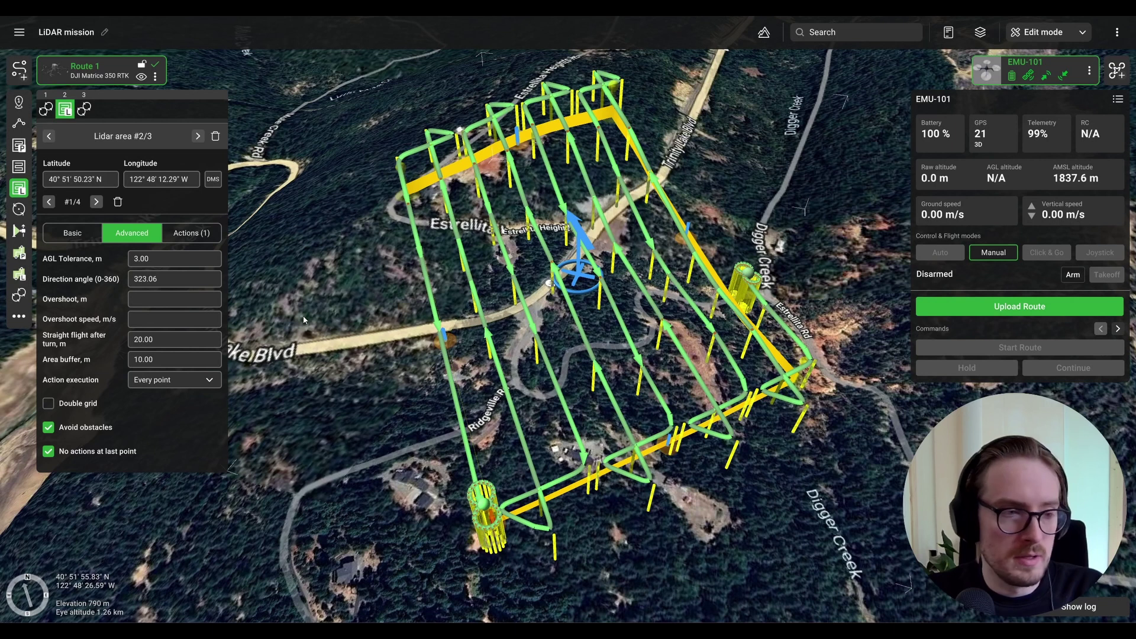
{"action": "left_click", "coordinate": [155, 77]}
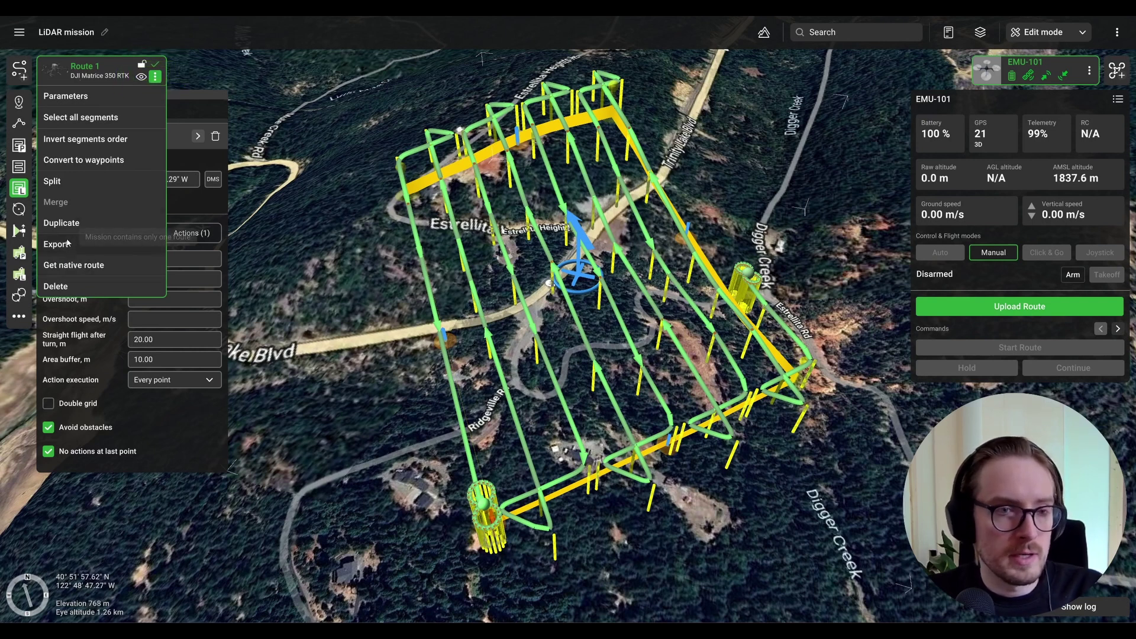
{"action": "left_click", "coordinate": [57, 244]}
{"action": "left_click", "coordinate": [532, 338]}
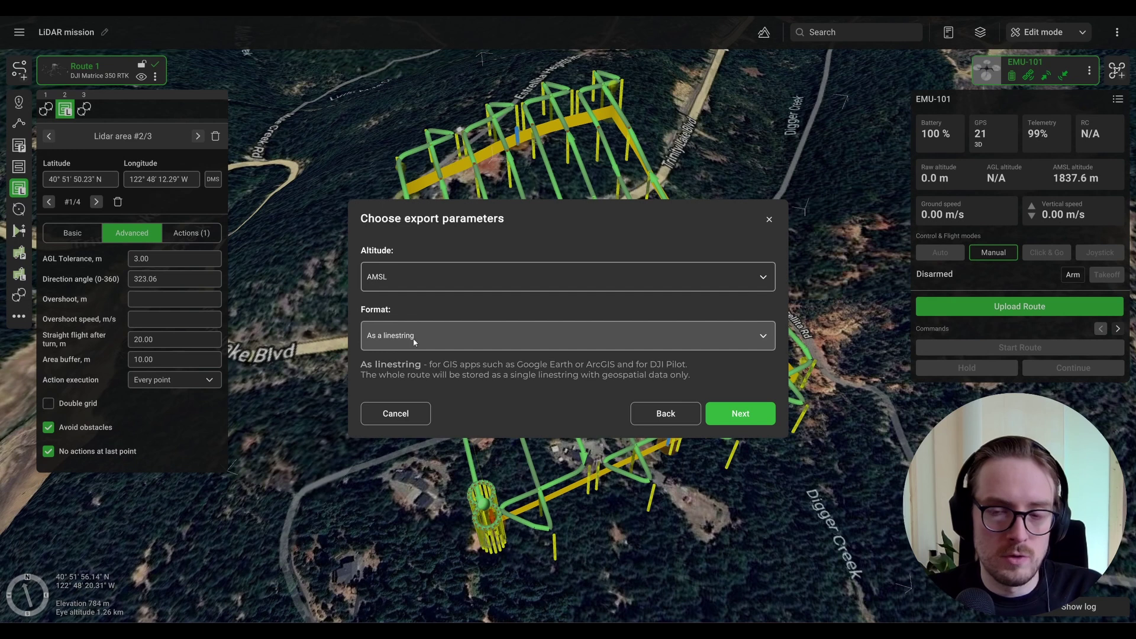
{"action": "left_click", "coordinate": [722, 418]}
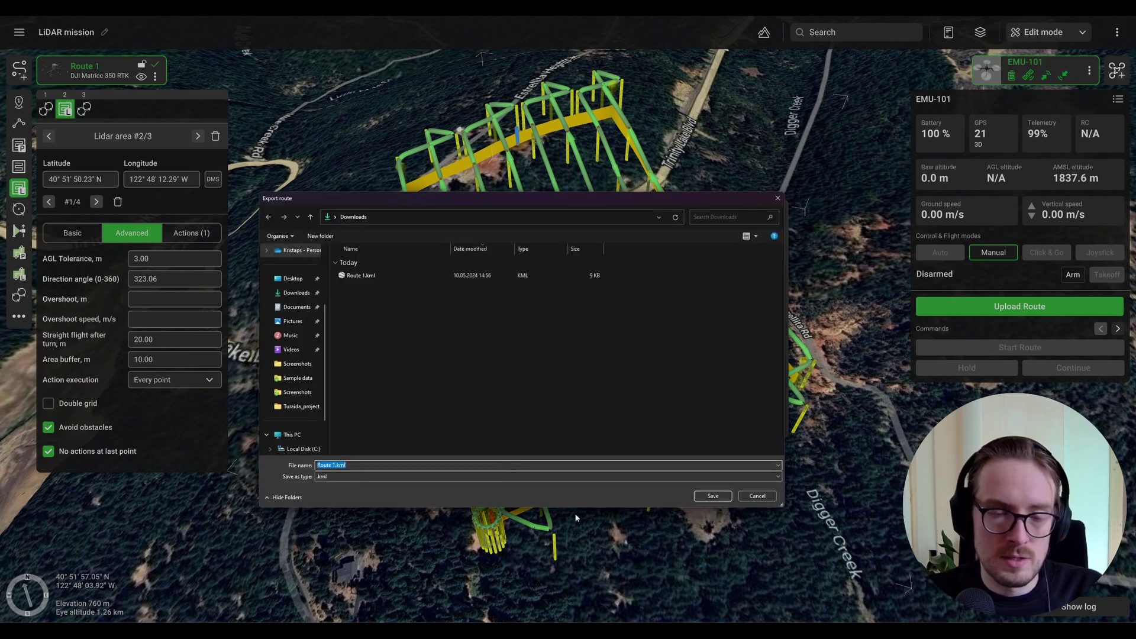
{"action": "left_click", "coordinate": [713, 496]}
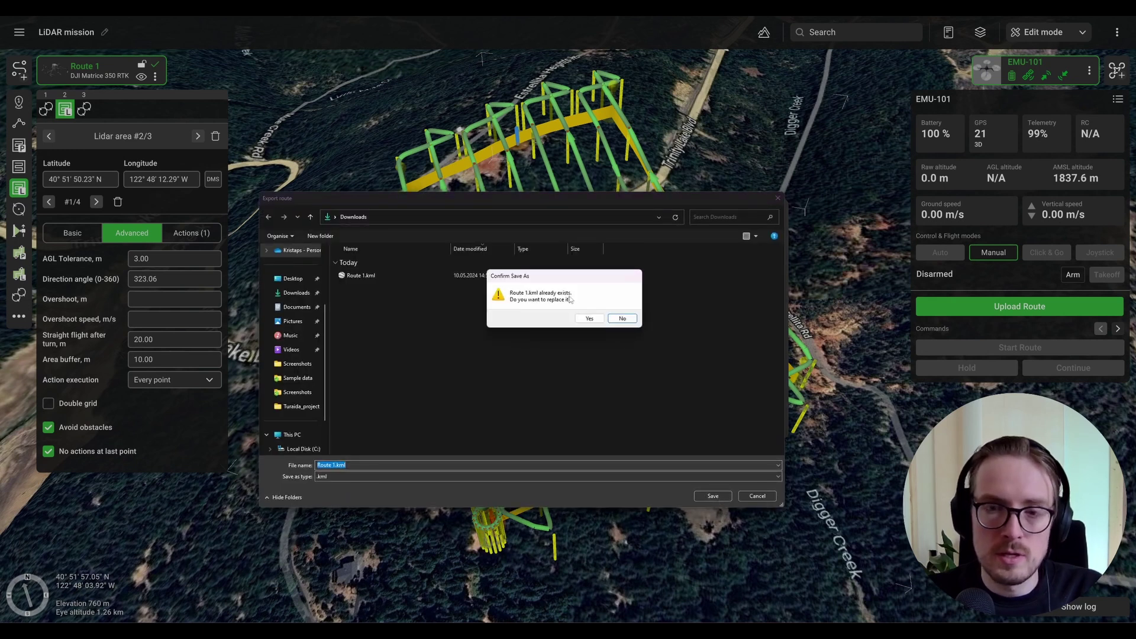
{"action": "left_click", "coordinate": [590, 319]}
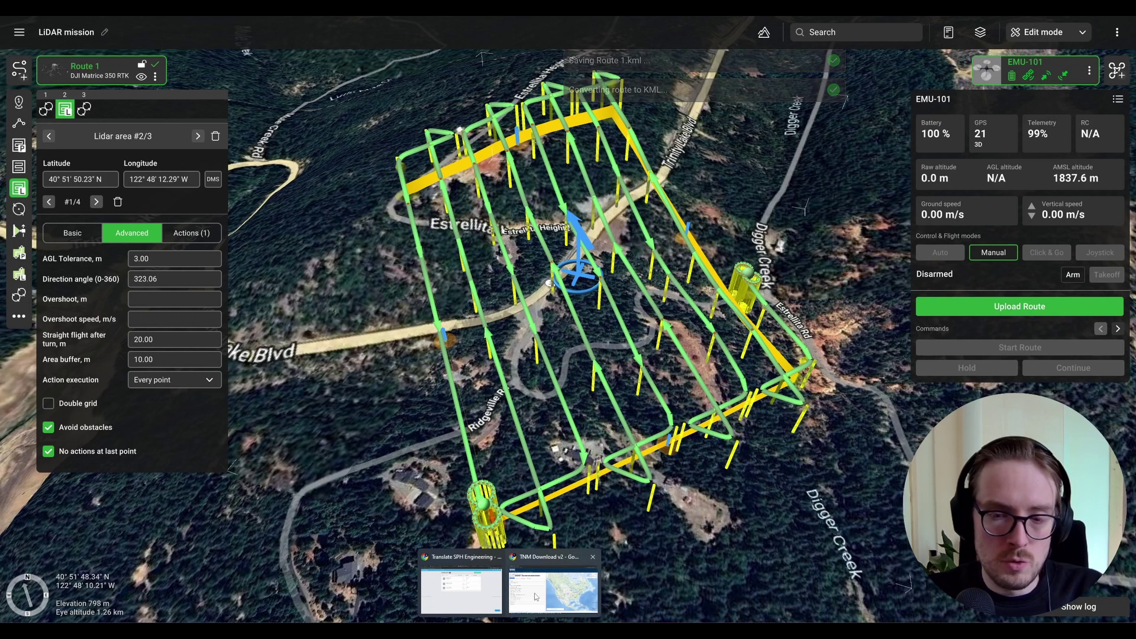
Step: Switch to the USGS TNM Download page in the browser and upload Route 1.kml from Downloads to its map
{"action": "left_click", "coordinate": [536, 592]}
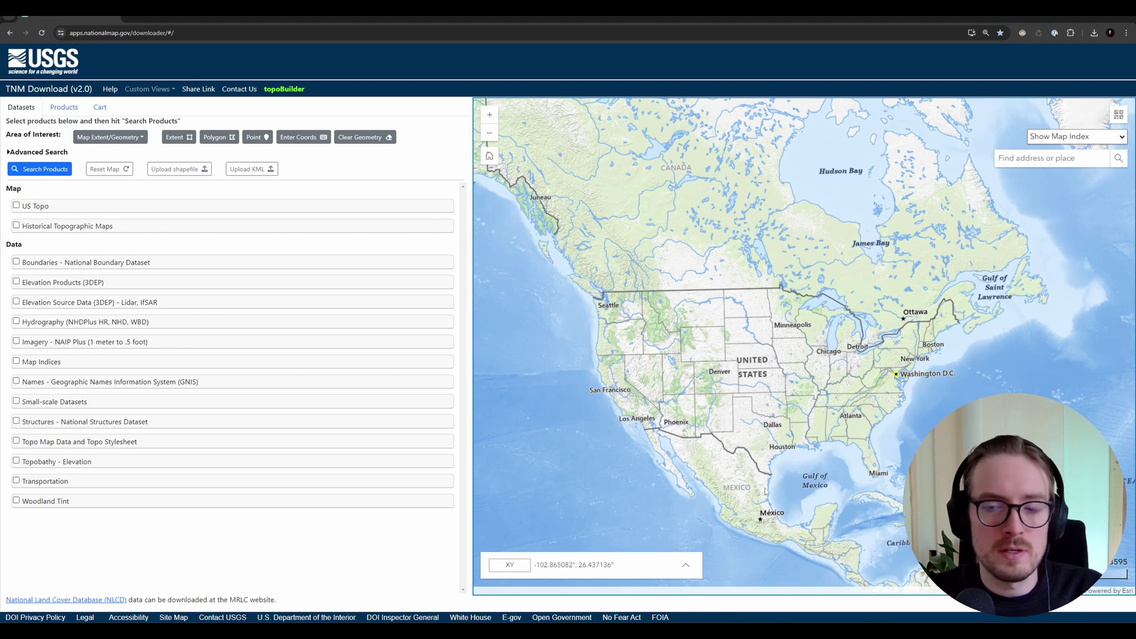
{"action": "left_click_drag", "start_coordinate": [877, 475], "coordinate": [887, 443]}
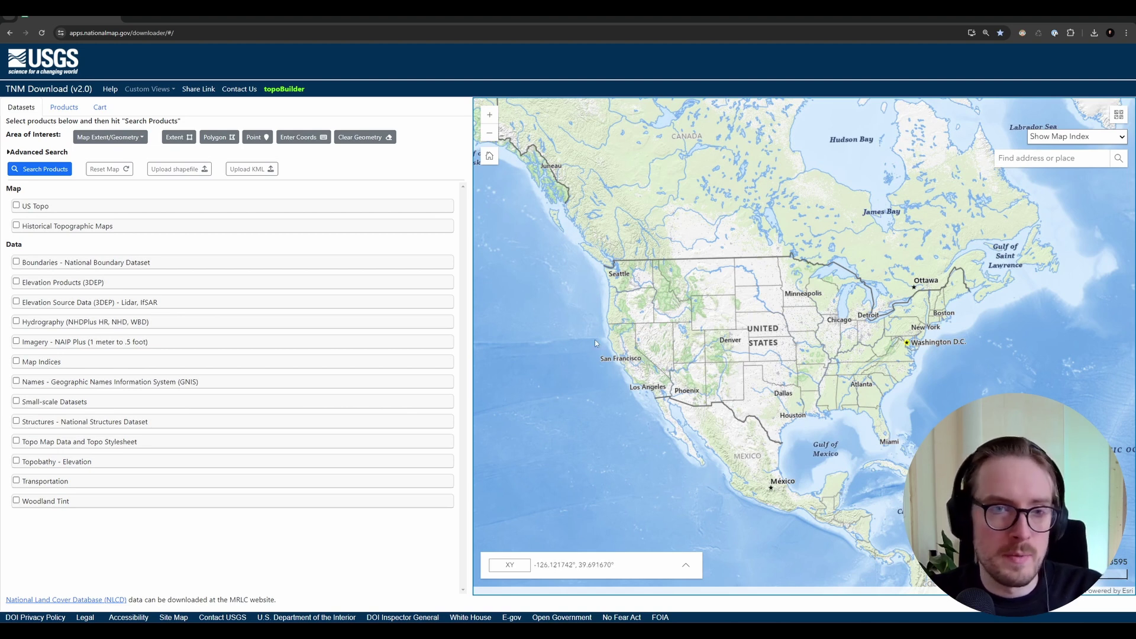
{"action": "left_click", "coordinate": [244, 170]}
{"action": "left_click", "coordinate": [390, 157]}
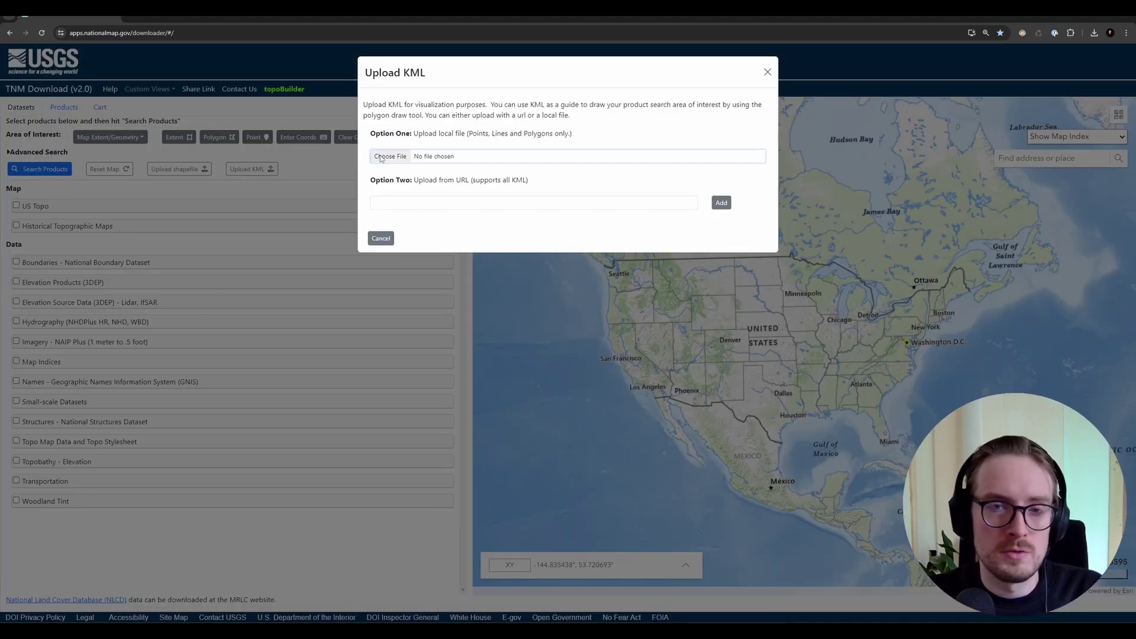
{"action": "left_click", "coordinate": [97, 89]}
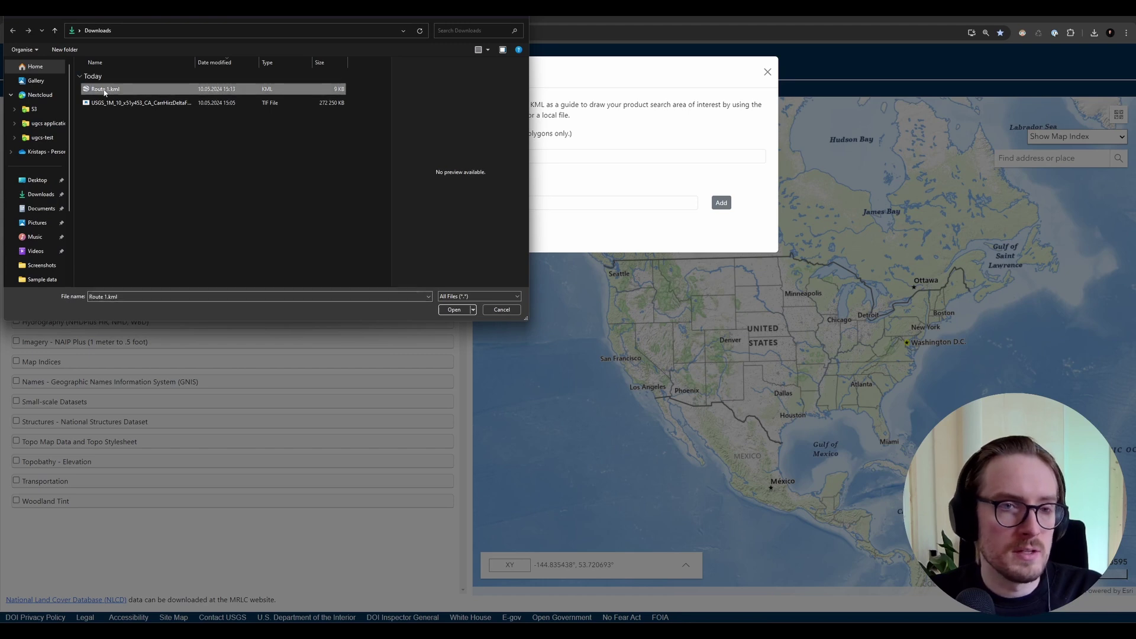
{"action": "left_click", "coordinate": [454, 310]}
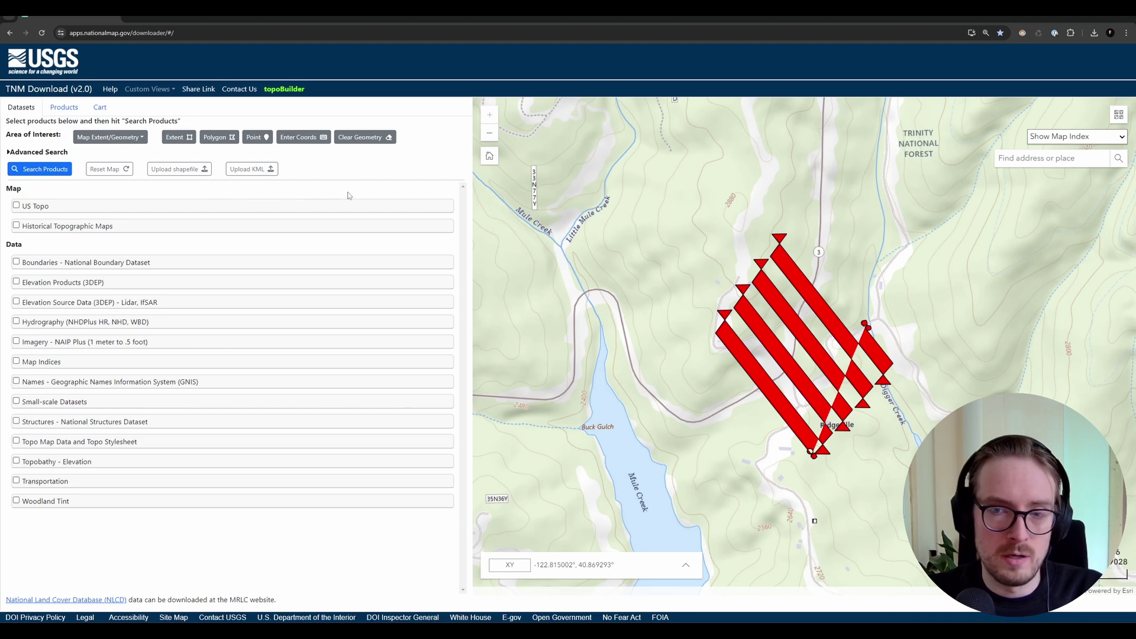
Step: Draw a five-point area-of-interest polygon that encloses the whole uploaded flight route with a generous margin
{"action": "left_click", "coordinate": [220, 137]}
{"action": "left_click", "coordinate": [615, 303]}
{"action": "left_click", "coordinate": [764, 175]}
{"action": "left_click", "coordinate": [1021, 390]}
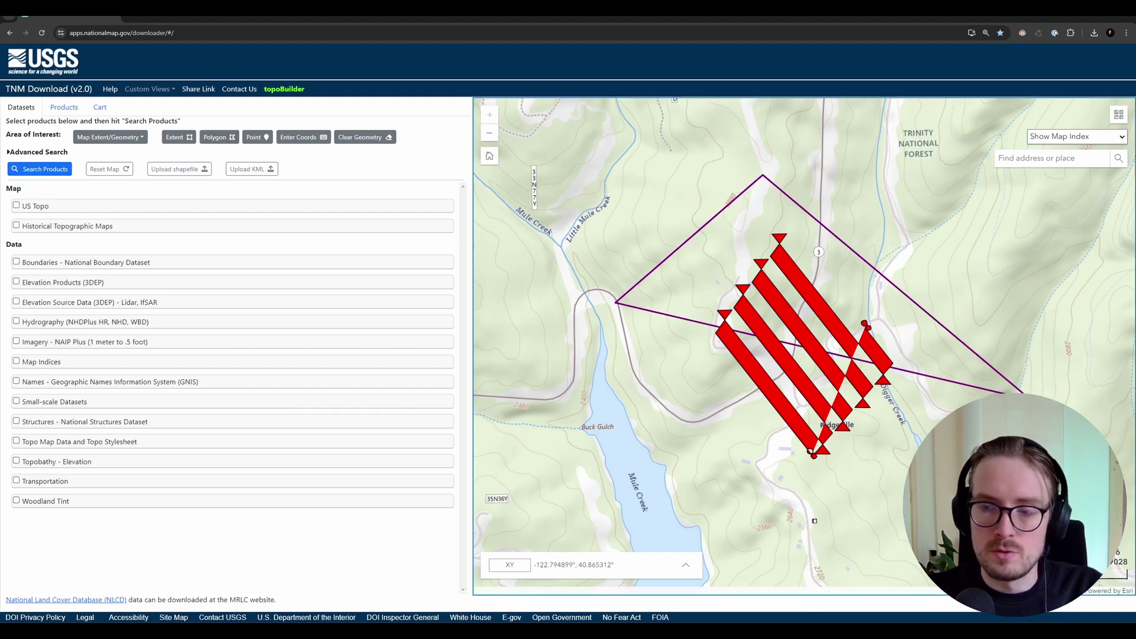
{"action": "left_click", "coordinate": [912, 571]}
{"action": "double_click", "coordinate": [699, 468]}
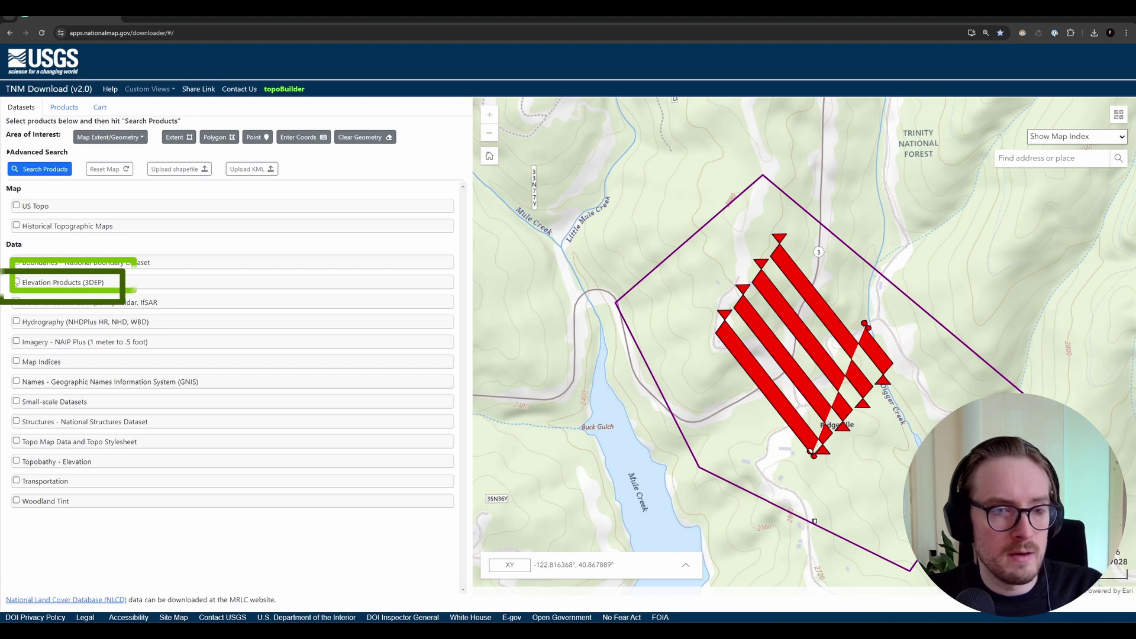
Step: Select the Elevation Products (3DEP) dataset and display the 1 meter DEM coverage on the map
{"action": "left_click", "coordinate": [17, 282]}
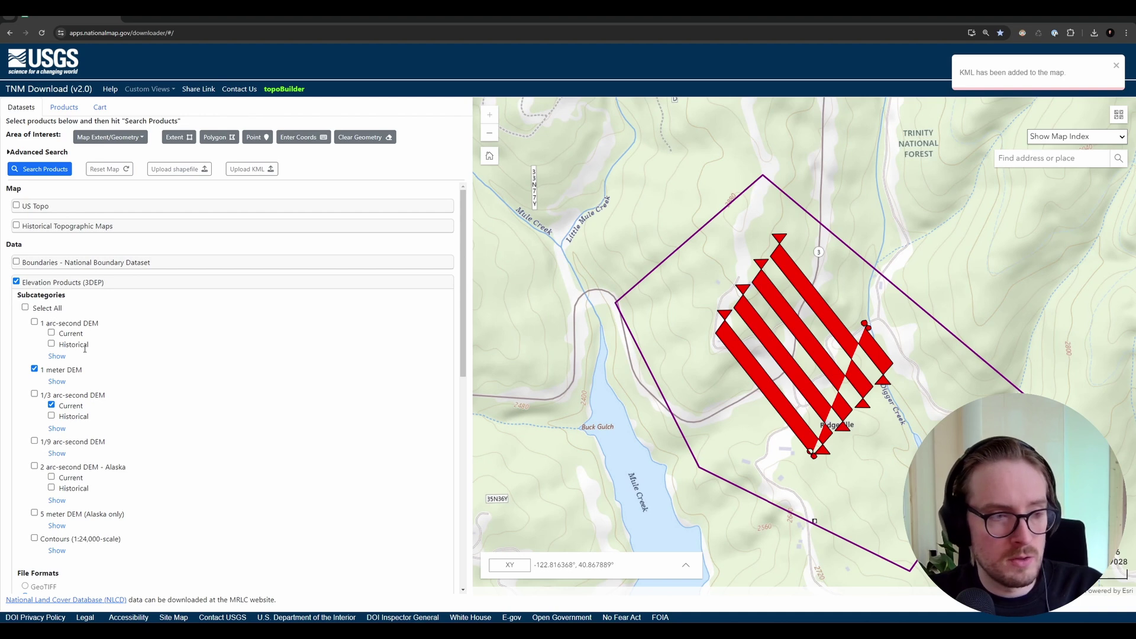
{"action": "left_click", "coordinate": [57, 381]}
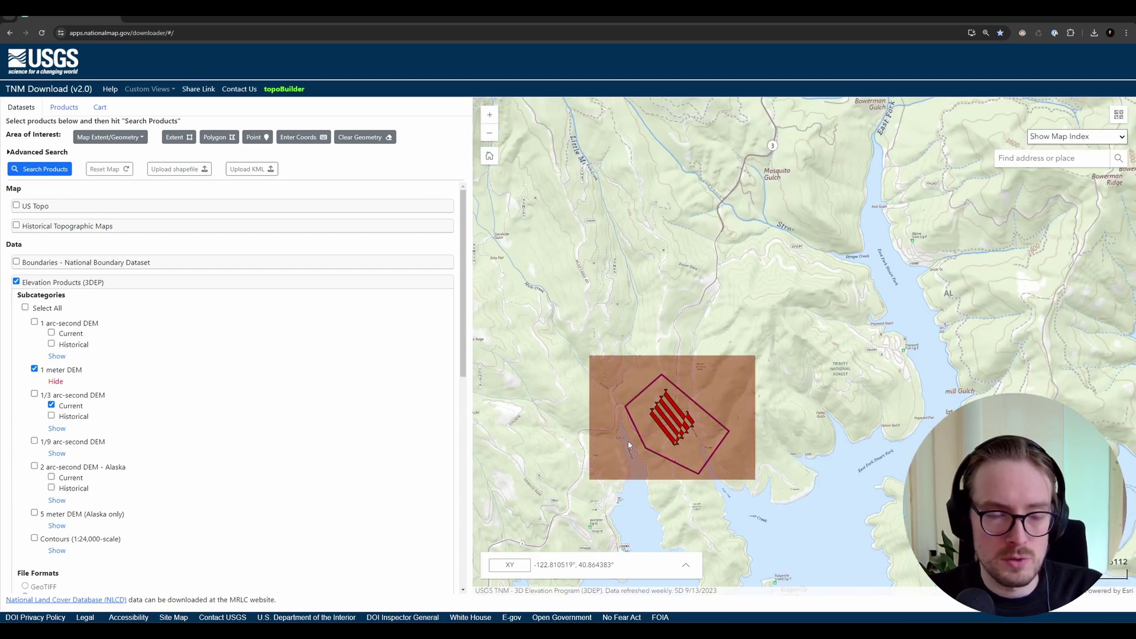
Step: Examine how far the 1 meter DEM coverage extends around the survey polygon and across the wider region
{"action": "scroll", "coordinate": [653, 417], "scroll_direction": "down", "scroll_amount": 1}
{"action": "scroll", "coordinate": [653, 417], "scroll_direction": "down", "scroll_amount": 1}
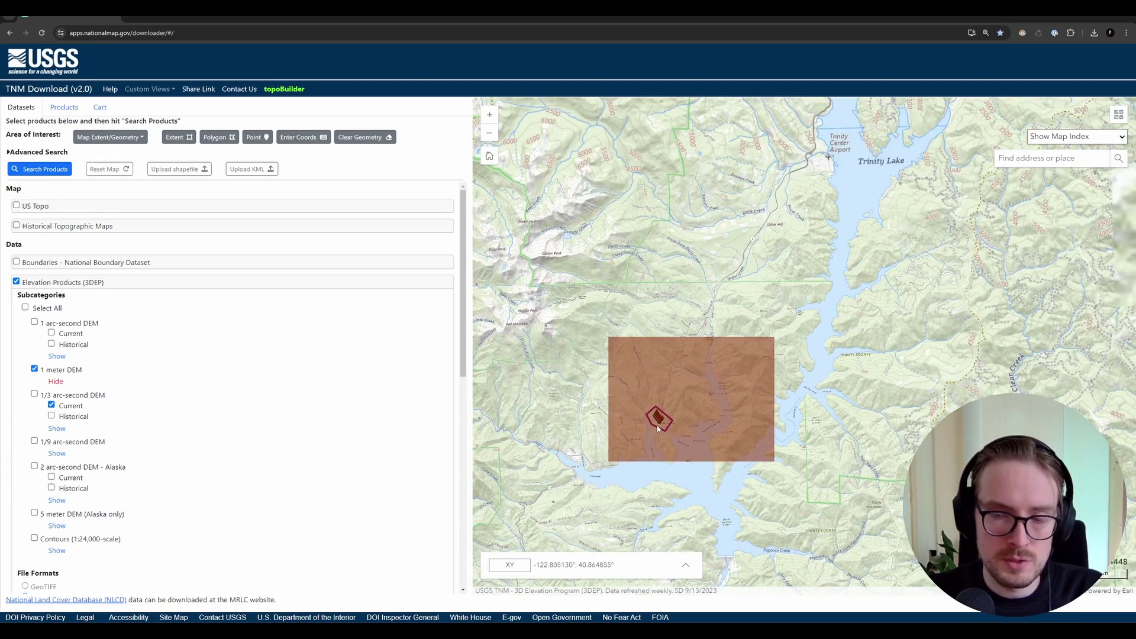
{"action": "scroll", "coordinate": [772, 452], "scroll_direction": "down", "scroll_amount": 1}
{"action": "scroll", "coordinate": [773, 451], "scroll_direction": "down", "scroll_amount": 3}
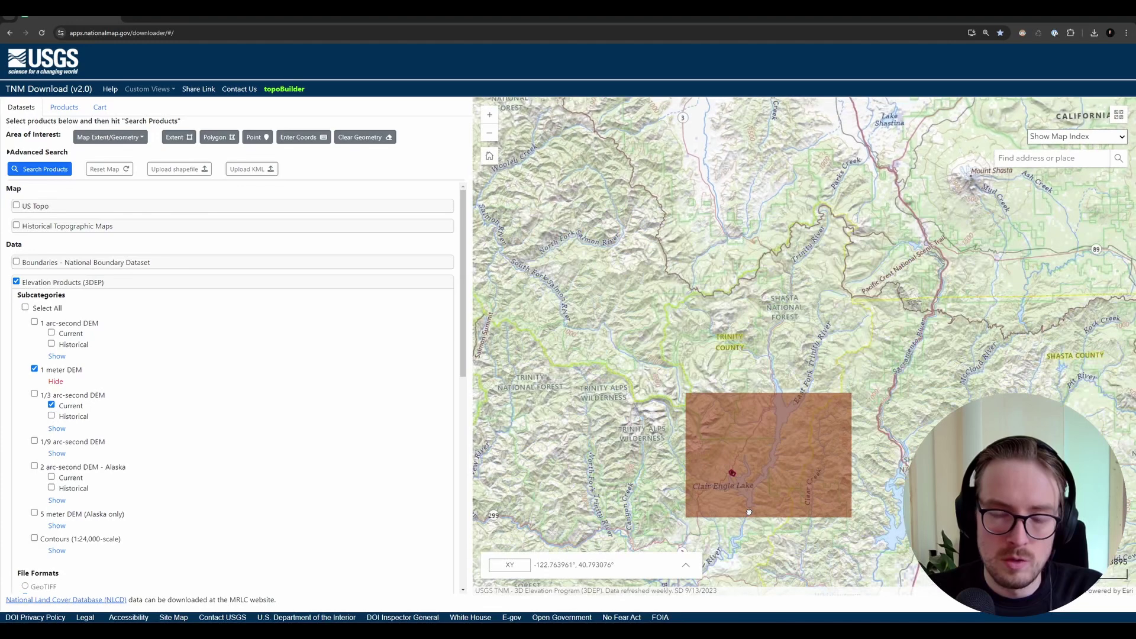
{"action": "scroll", "coordinate": [673, 470], "scroll_direction": "down", "scroll_amount": 2}
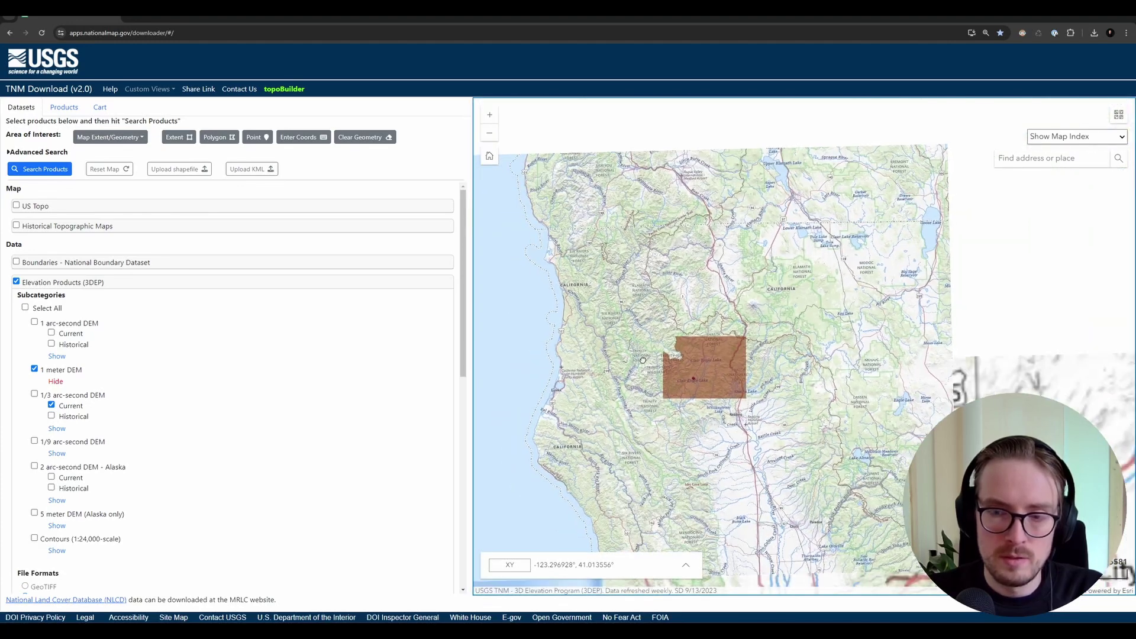
{"action": "scroll", "coordinate": [645, 364], "scroll_direction": "down", "scroll_amount": 2}
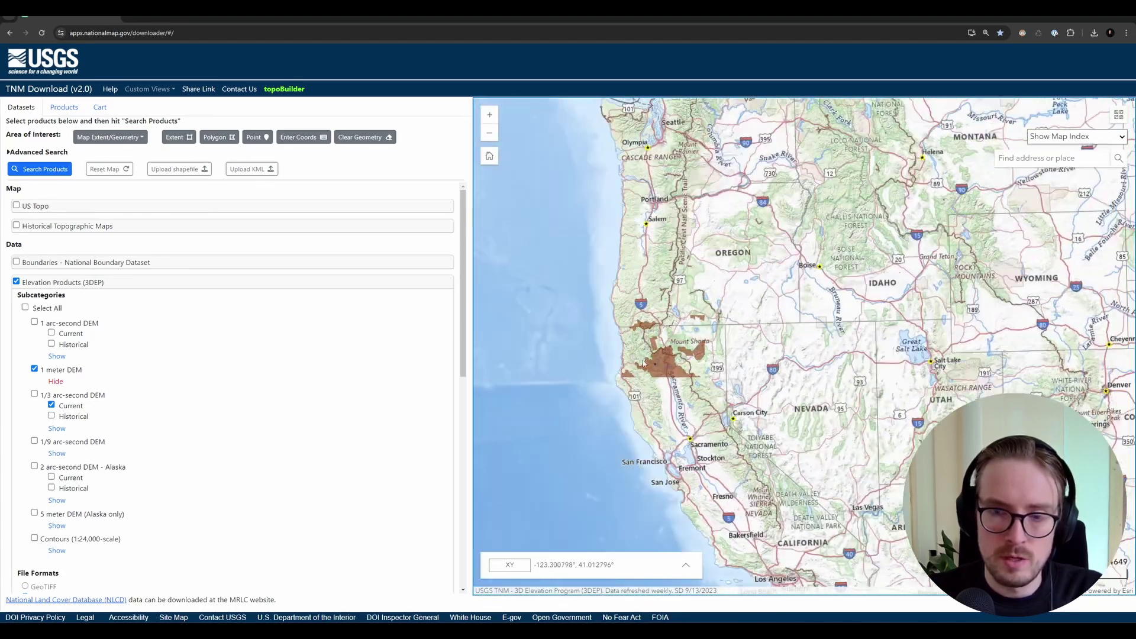
{"action": "scroll", "coordinate": [650, 365], "scroll_direction": "up", "scroll_amount": 3}
{"action": "scroll", "coordinate": [679, 310], "scroll_direction": "up", "scroll_amount": 5}
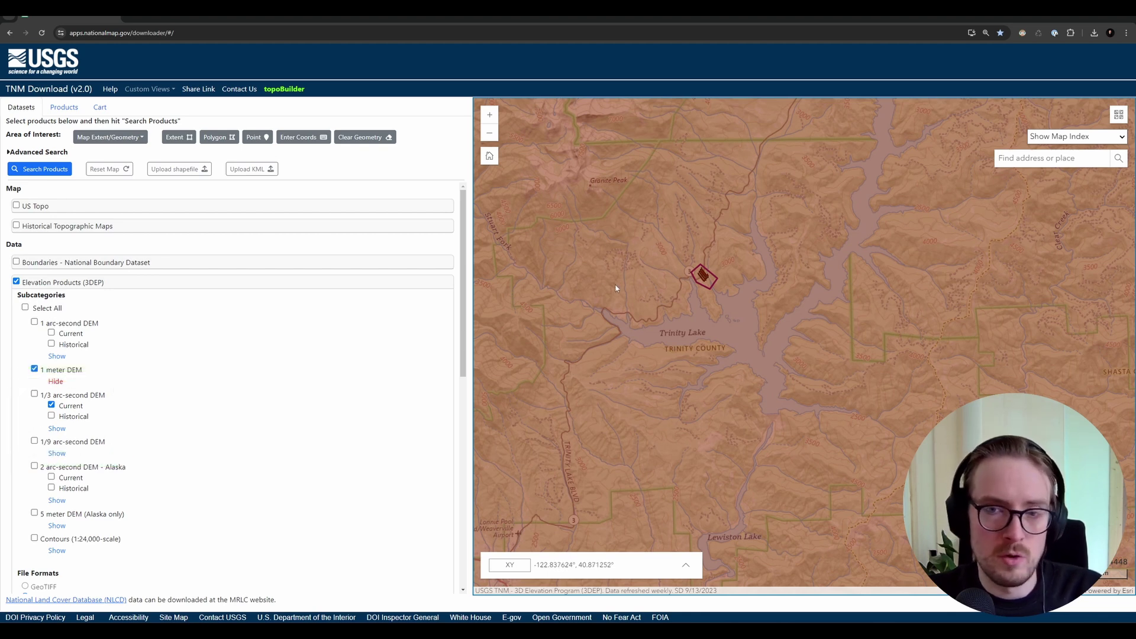
Step: Search for 1 meter DEM products covering the survey polygon, check the found tile's footprint against the area and download its GeoTIFF
{"action": "left_click_drag", "start_coordinate": [613, 286], "coordinate": [615, 353]}
{"action": "scroll", "coordinate": [681, 342], "scroll_direction": "up", "scroll_amount": 3}
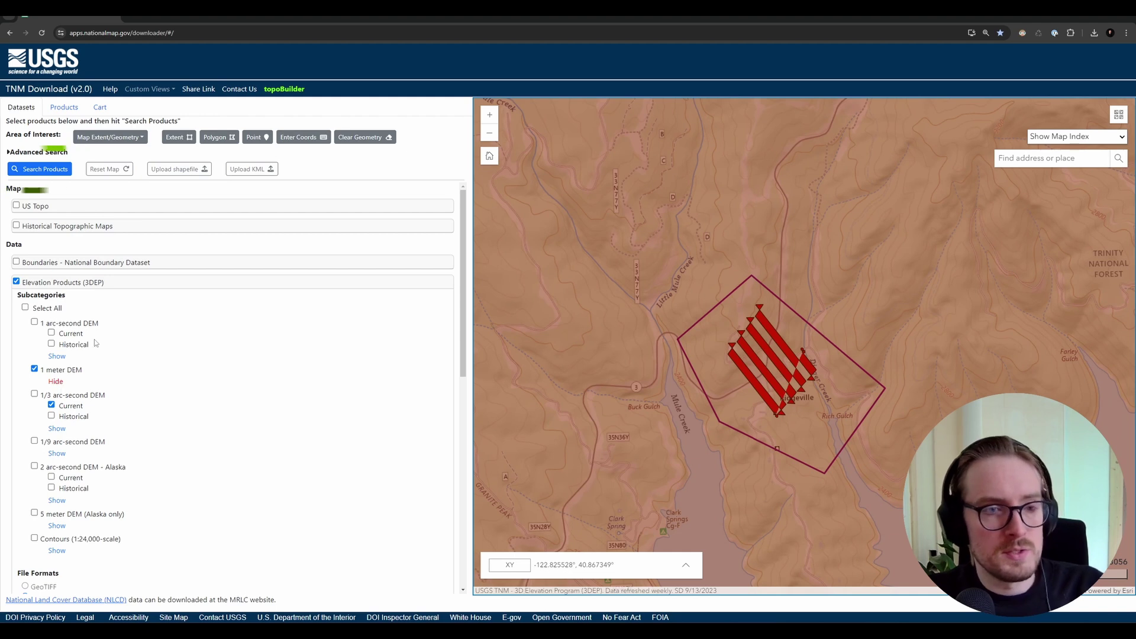
{"action": "left_click", "coordinate": [47, 170]}
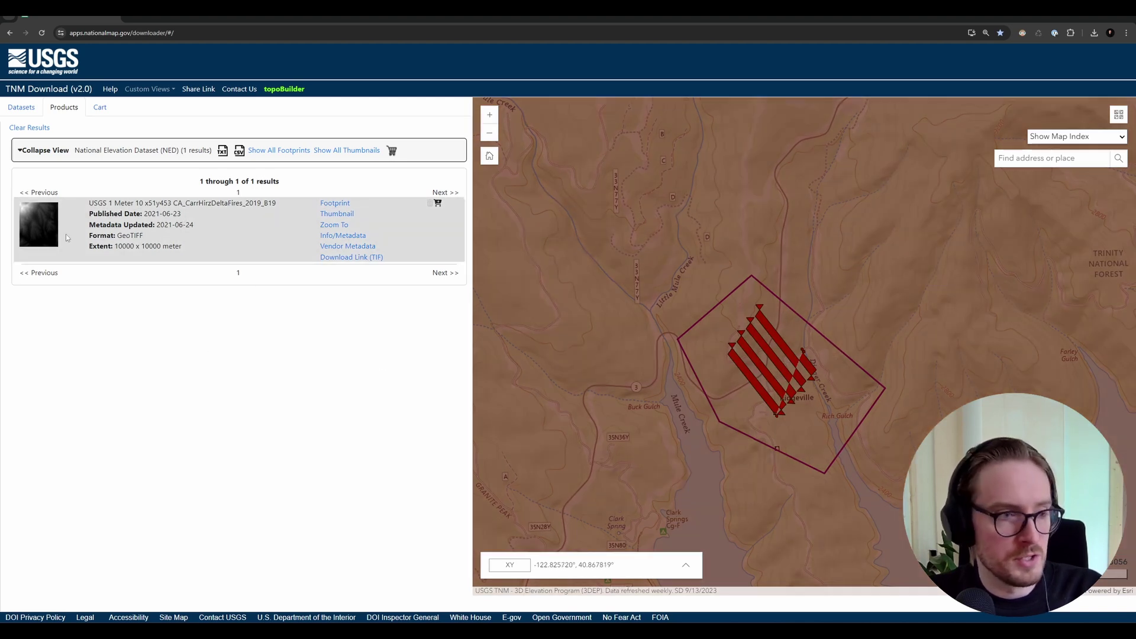
{"action": "scroll", "coordinate": [590, 483], "scroll_direction": "down", "scroll_amount": 4}
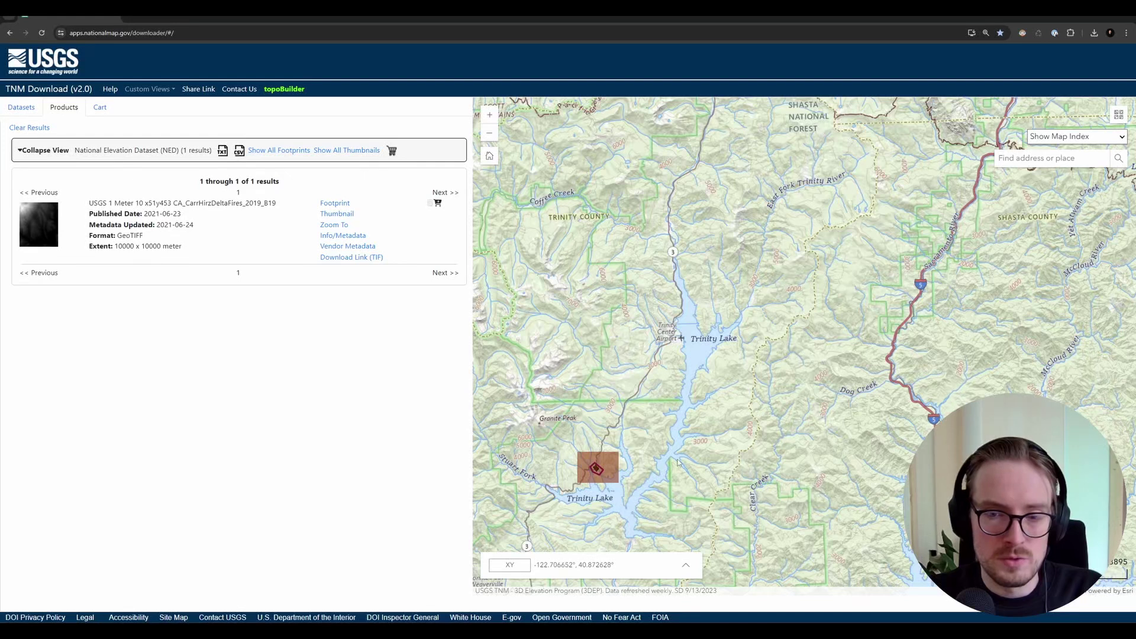
{"action": "left_click_drag", "start_coordinate": [723, 452], "coordinate": [782, 411]}
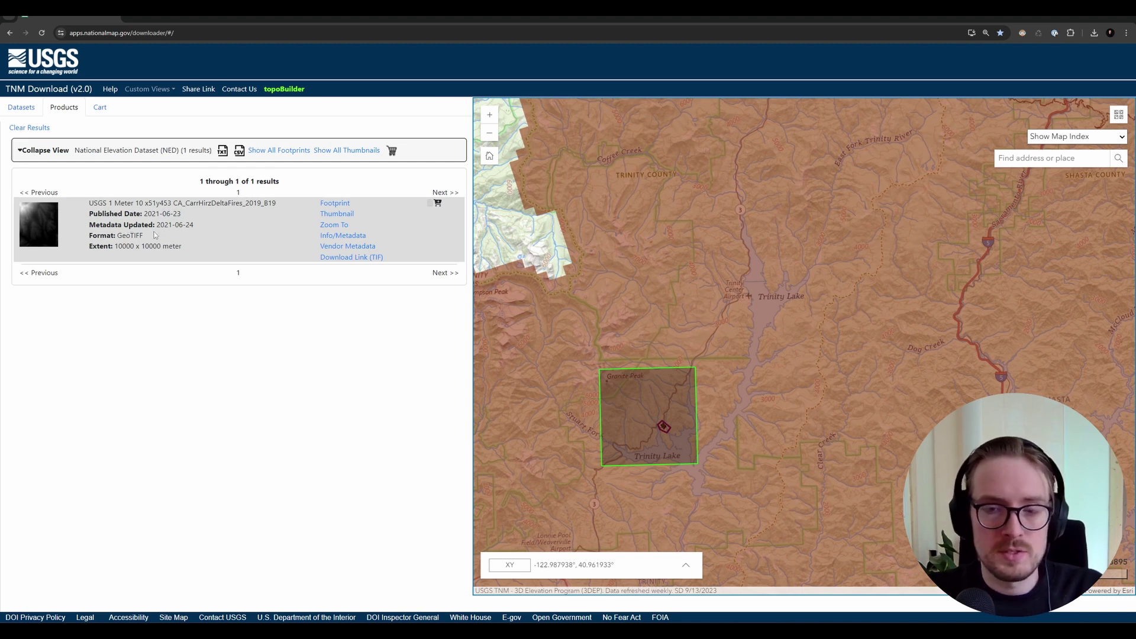
{"action": "left_click", "coordinate": [349, 258]}
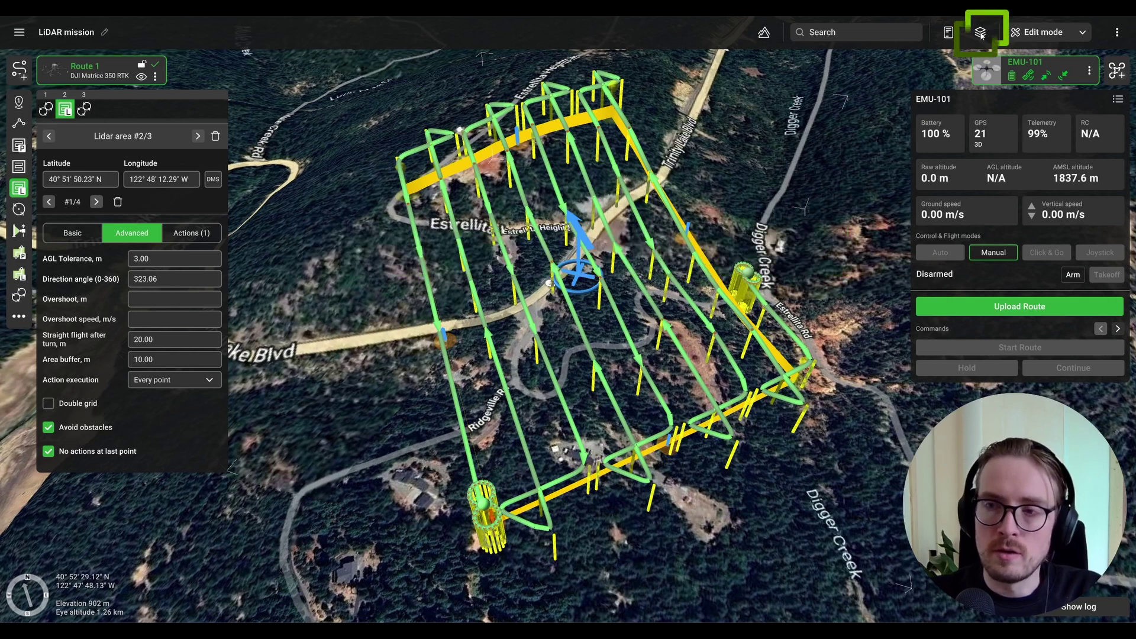
Step: Switch to the LiDAR mission in UgCS and create a Geoserver elevation source named DEM_1m_California in the map layers
{"action": "left_click", "coordinate": [980, 34]}
{"action": "left_click_drag", "start_coordinate": [870, 111], "coordinate": [548, 108]}
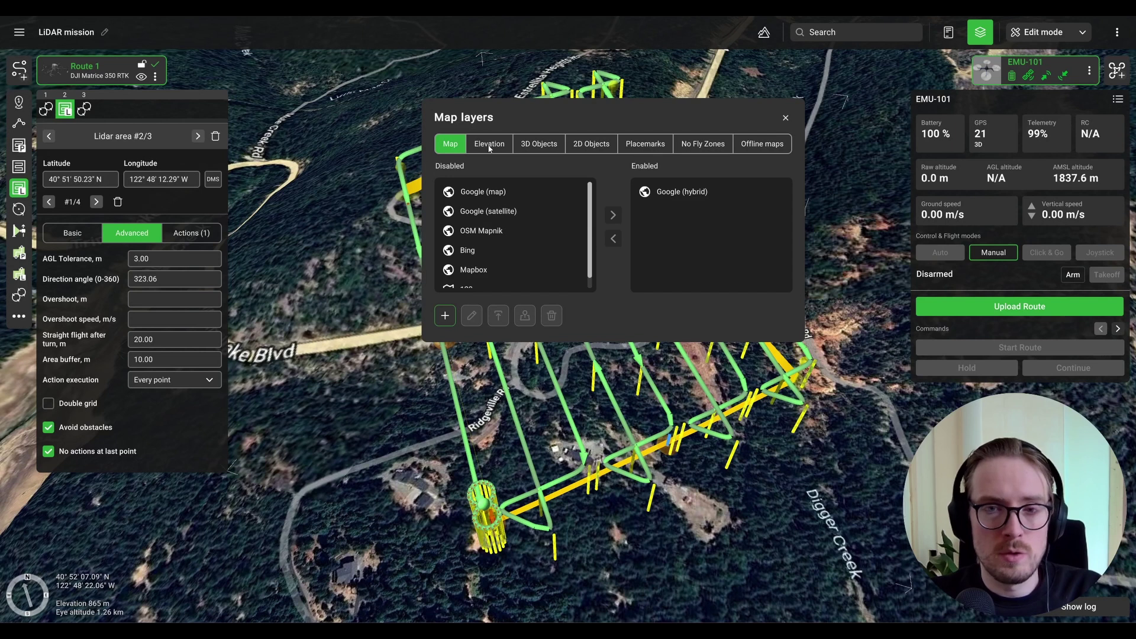
{"action": "left_click", "coordinate": [496, 145]}
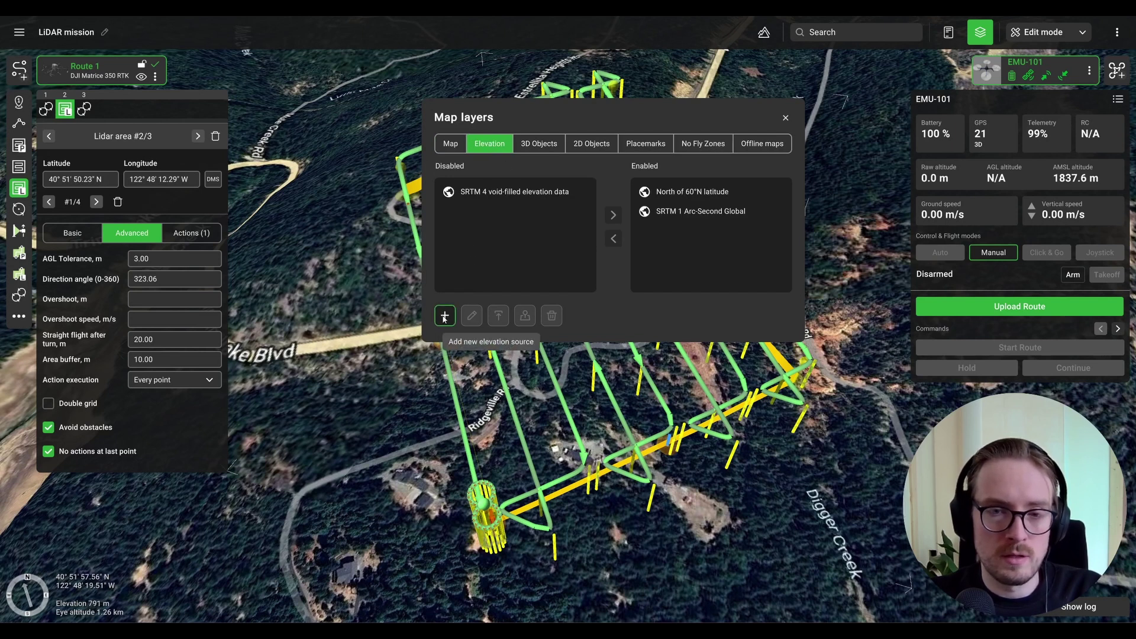
{"action": "left_click", "coordinate": [445, 315]}
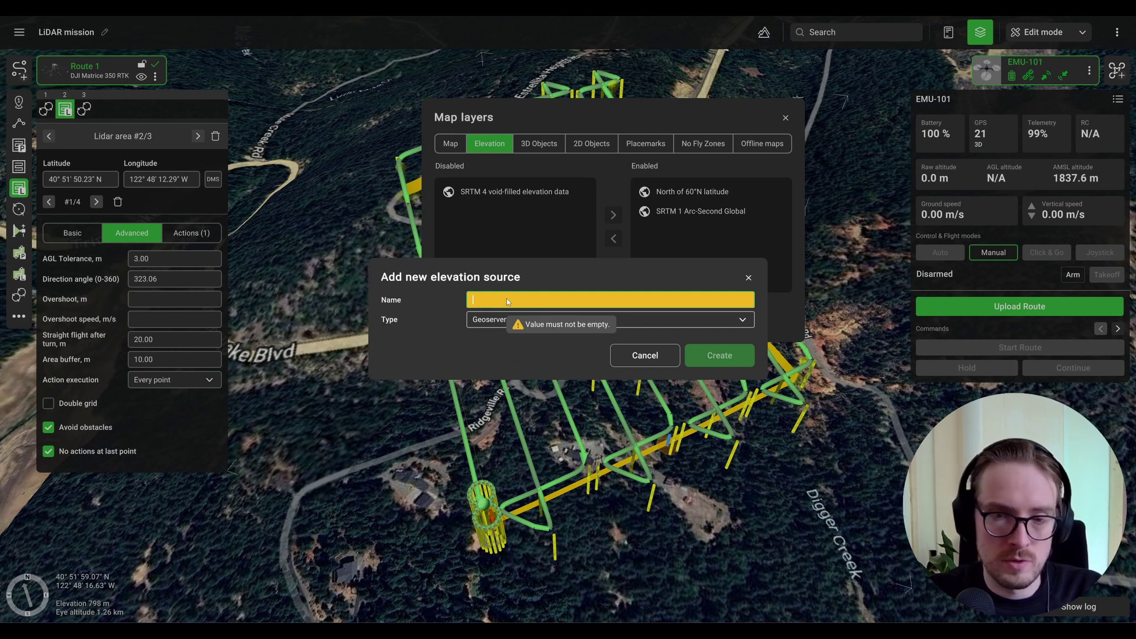
{"action": "type", "text": "DEM"}
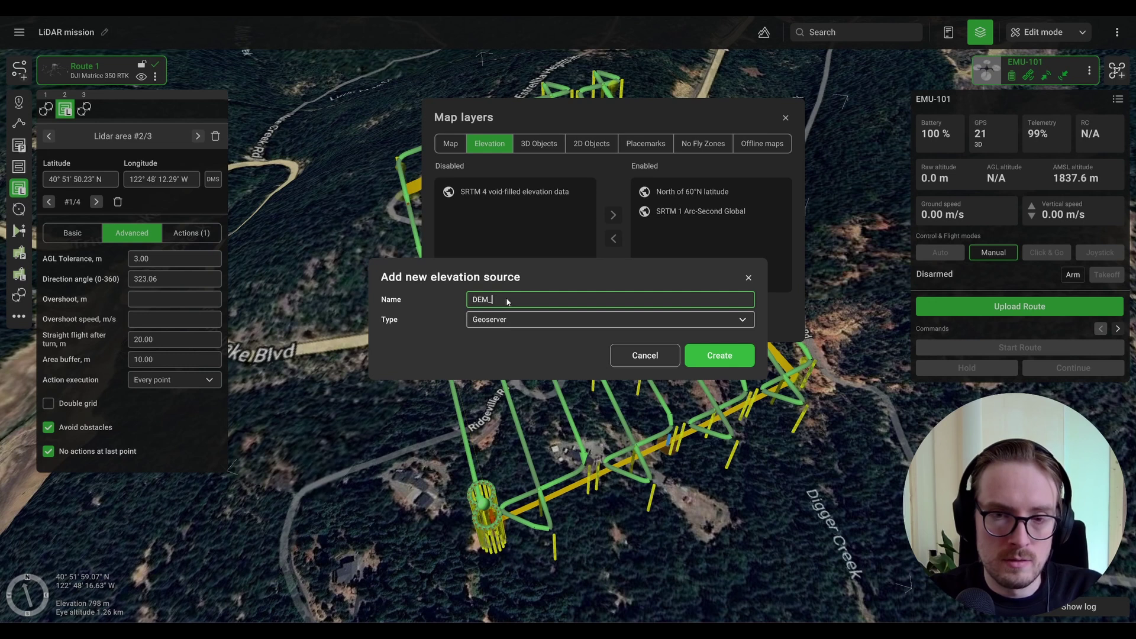
{"action": "type", "text": "_1m_California"}
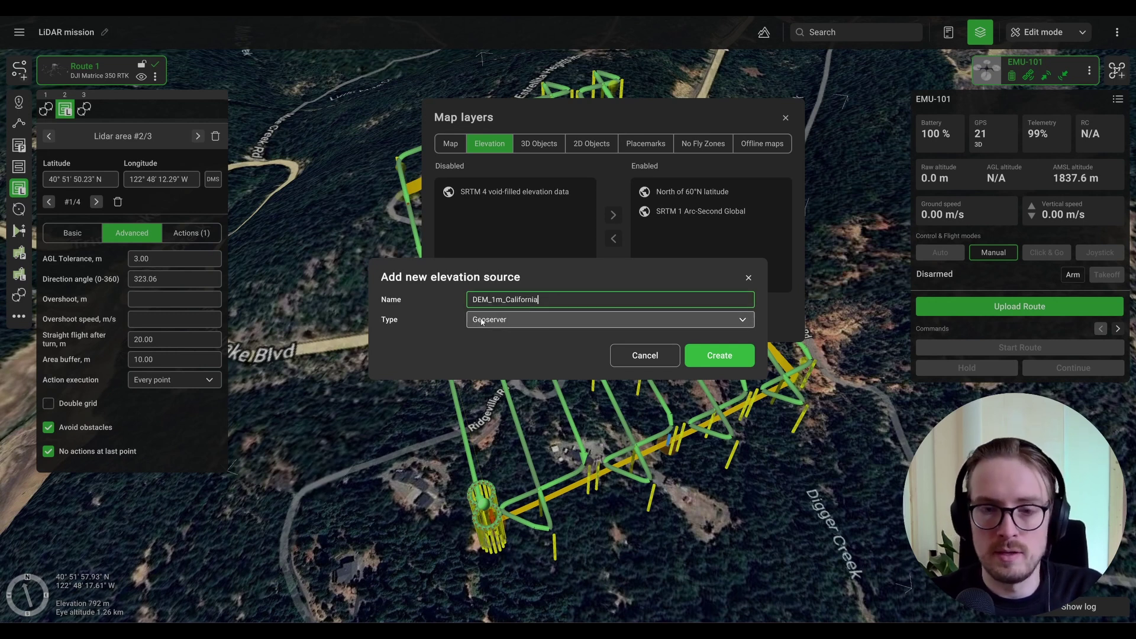
{"action": "left_click", "coordinate": [722, 359]}
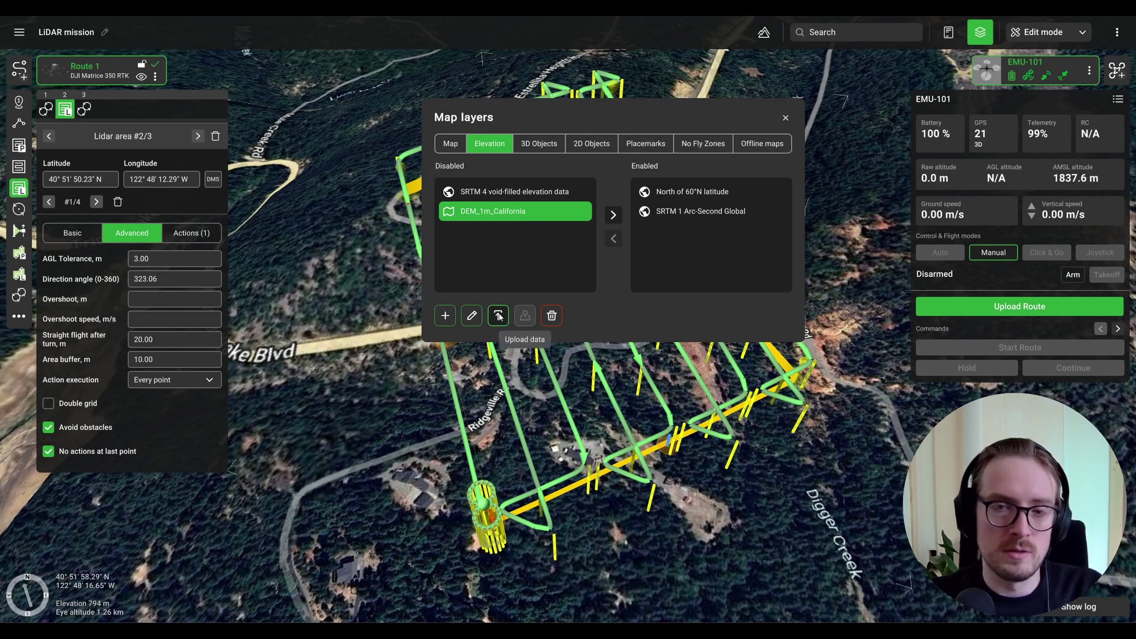
Step: Upload USGS_1M_10_x51y453_CA_CarrHirzDeltaFires_2019_B19.tif from Downloads to the DEM_1m_California elevation source
{"action": "left_click", "coordinate": [498, 315]}
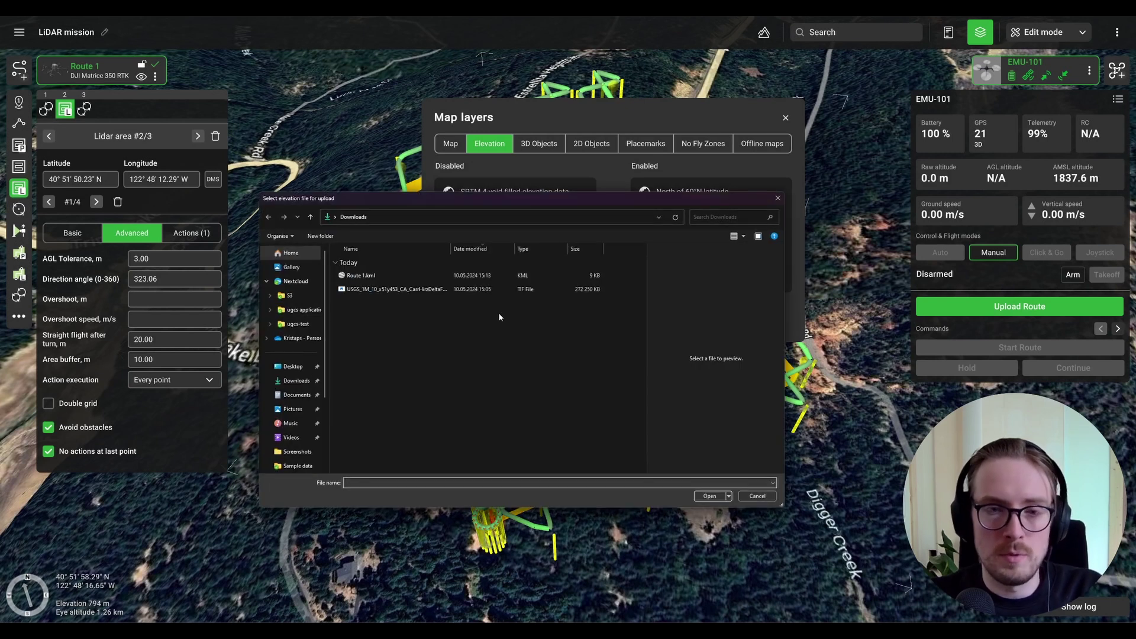
{"action": "left_click", "coordinate": [417, 295]}
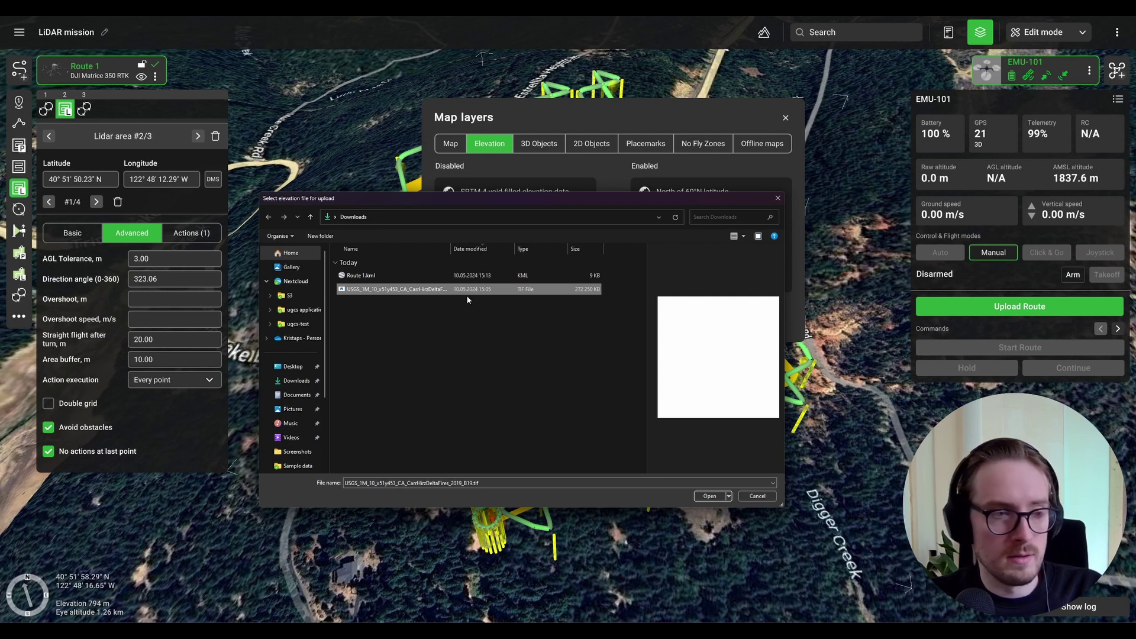
{"action": "left_click", "coordinate": [710, 496]}
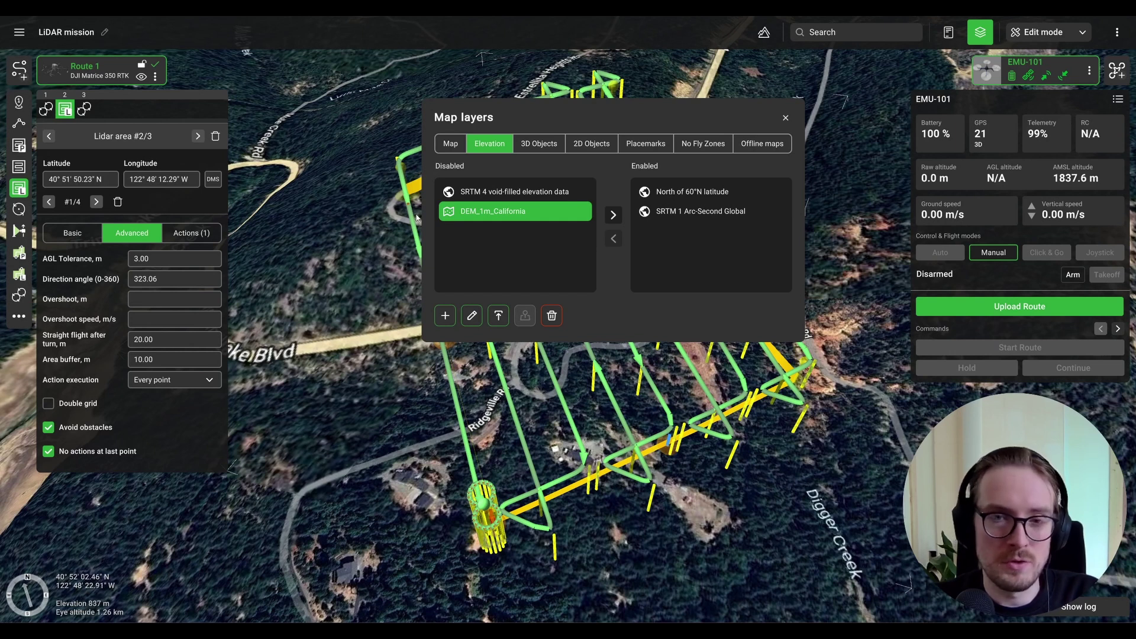
{"action": "left_click", "coordinate": [448, 214]}
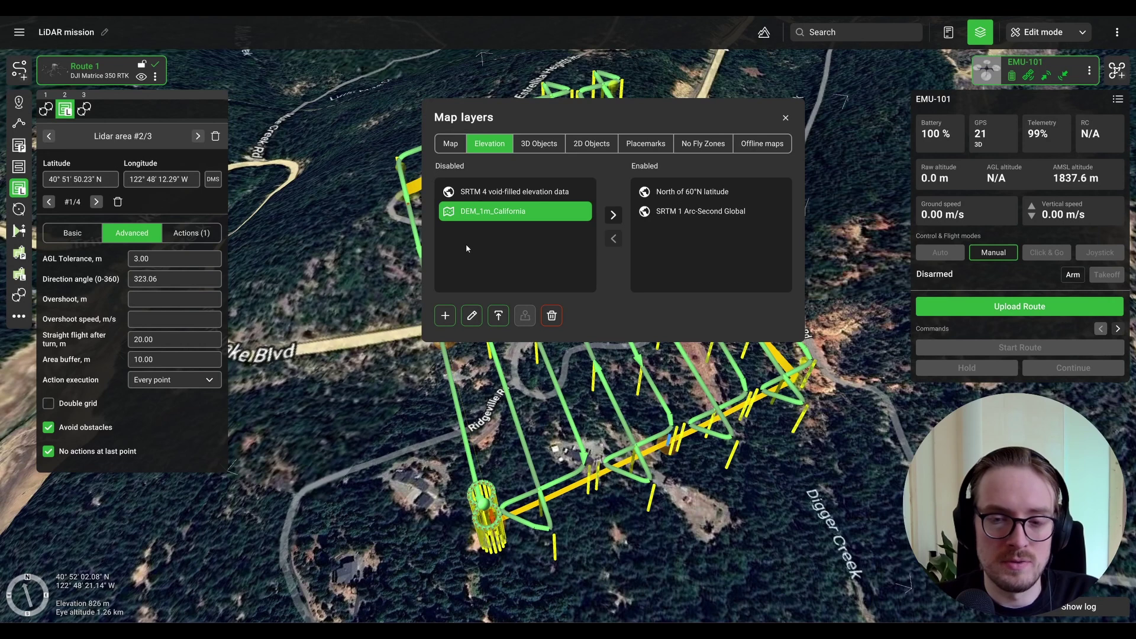
Step: Hide Route 1 and examine the terrain relief along Trinity Lake Blvd at road level with the default elevation data
{"action": "right_click_drag", "start_coordinate": [440, 397], "coordinate": [853, 136]}
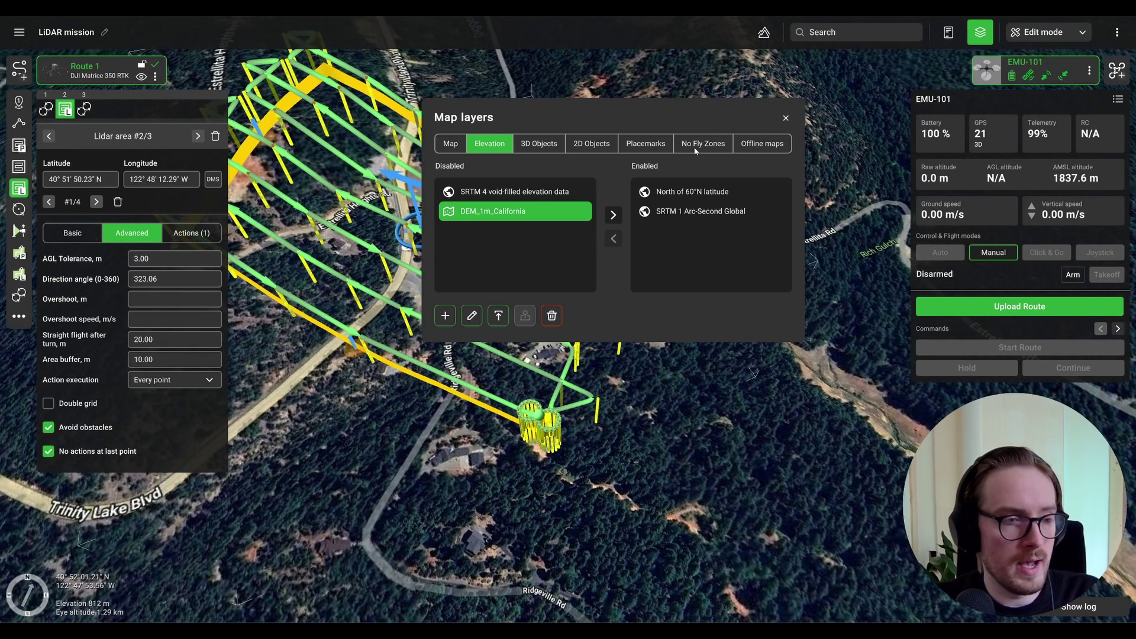
{"action": "left_click_drag", "start_coordinate": [710, 111], "coordinate": [840, 101]}
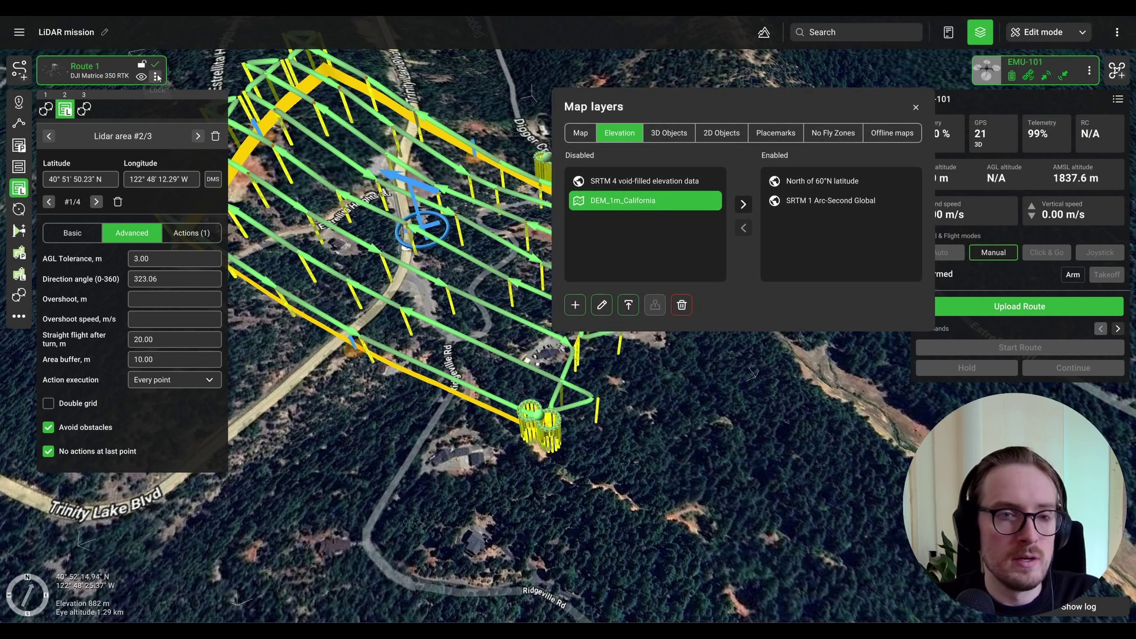
{"action": "left_click", "coordinate": [141, 77]}
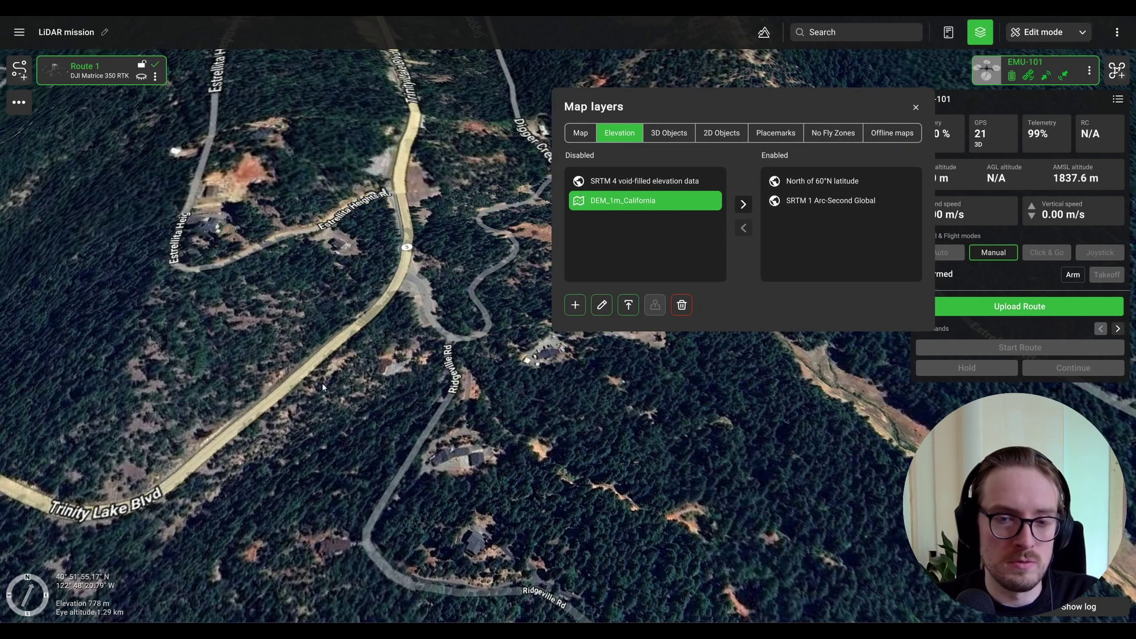
{"action": "scroll", "coordinate": [321, 382], "scroll_direction": "up", "scroll_amount": 10}
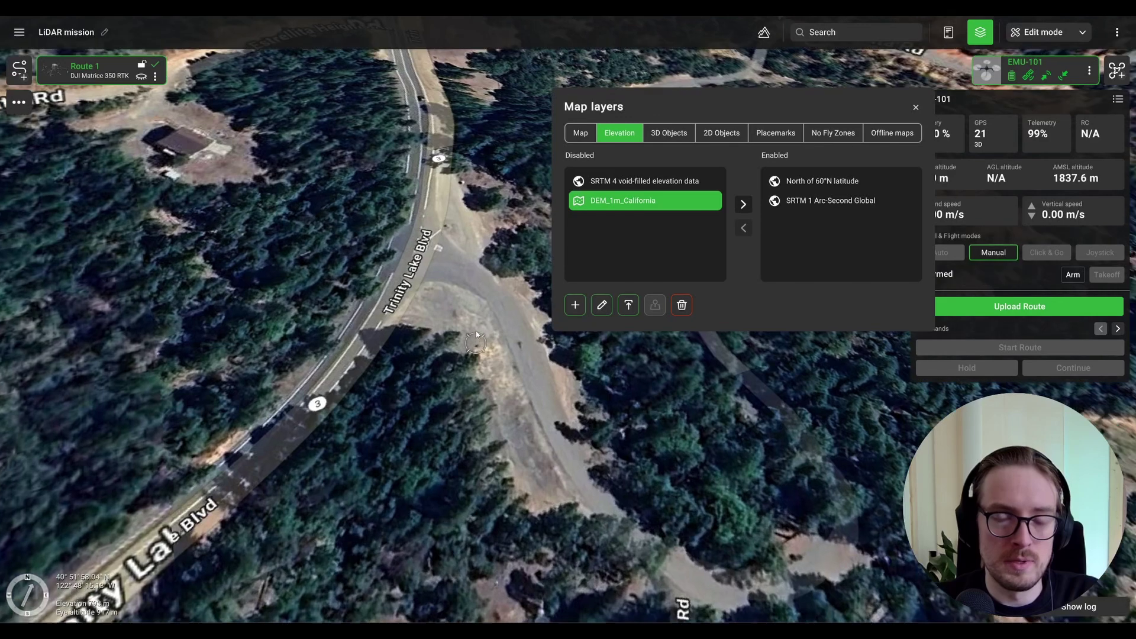
{"action": "middle_click_drag", "start_coordinate": [477, 334], "coordinate": [385, 475]}
{"action": "middle_click_drag", "start_coordinate": [360, 341], "coordinate": [385, 391]}
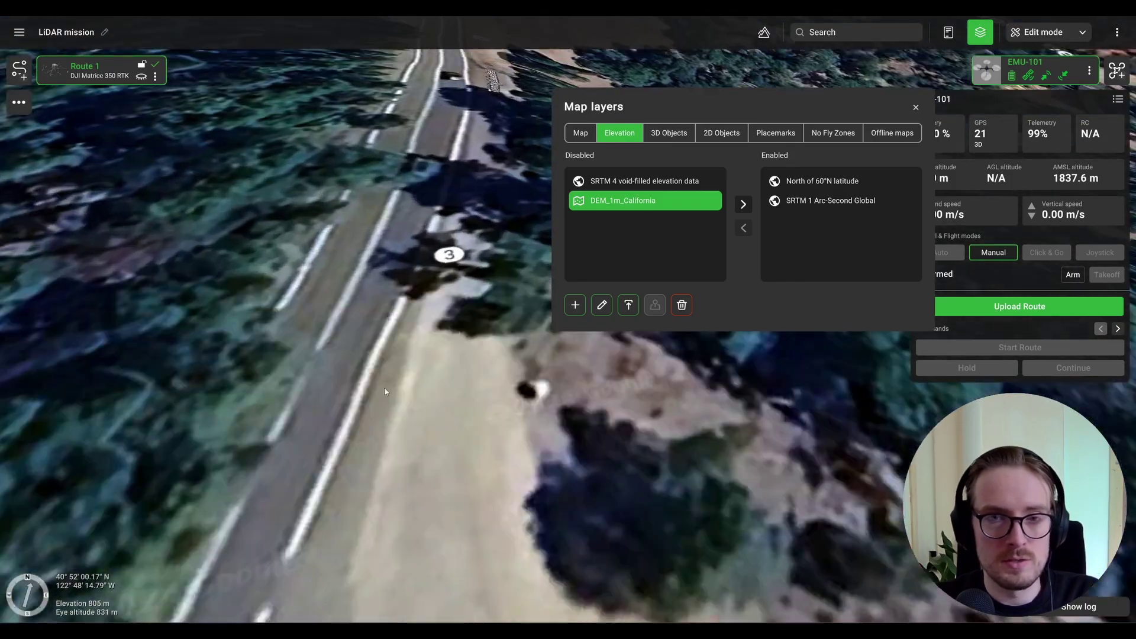
{"action": "scroll", "coordinate": [384, 378], "scroll_direction": "down", "scroll_amount": 10}
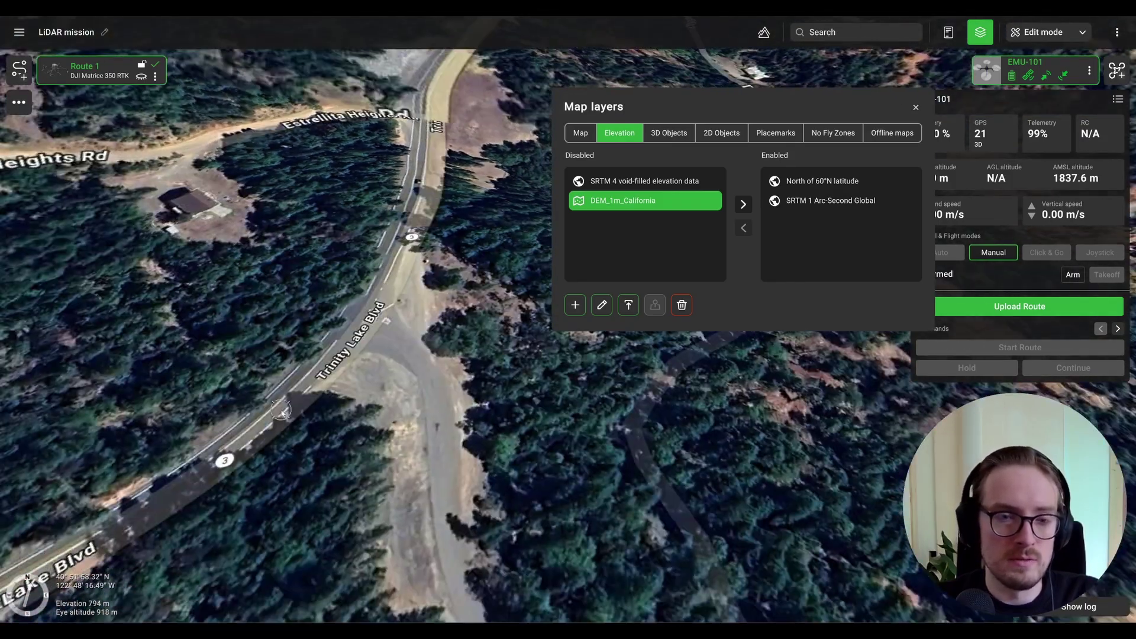
{"action": "middle_click_drag", "start_coordinate": [281, 413], "coordinate": [332, 341]}
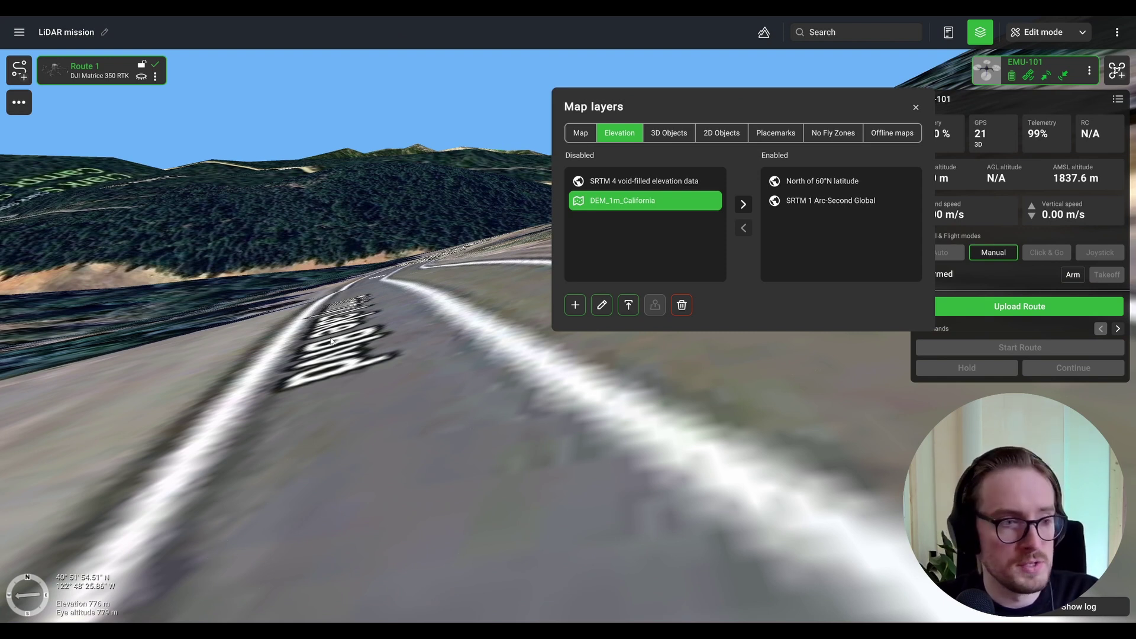
{"action": "middle_click_drag", "start_coordinate": [459, 397], "coordinate": [612, 416]}
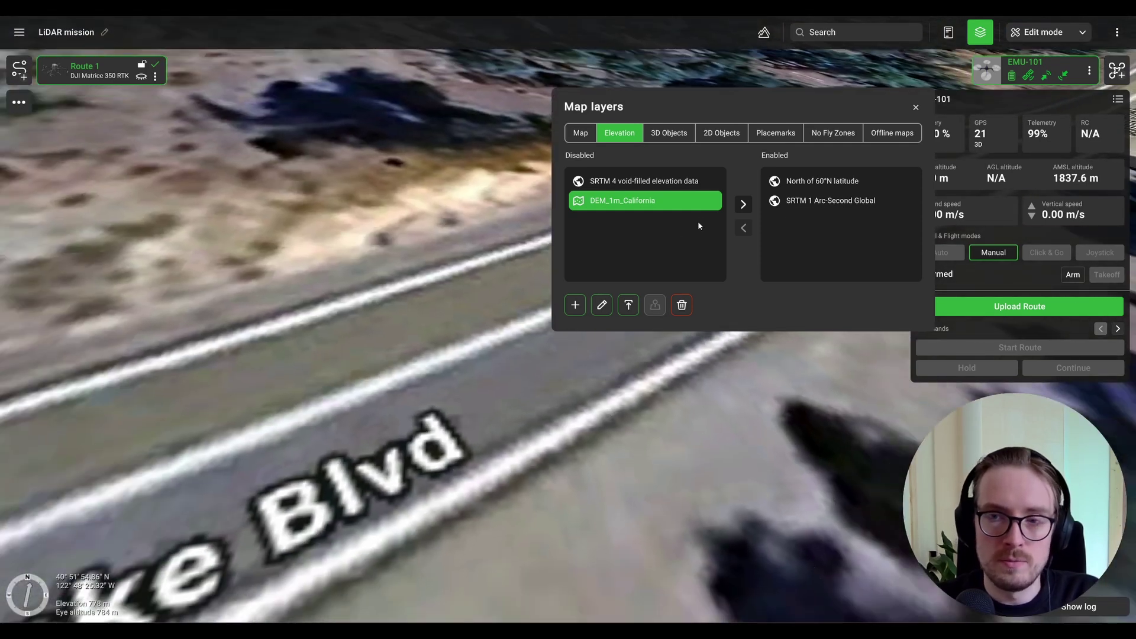
Step: Enable DEM_1m_California as an overlay elevation layer and check the extent of its coverage on the map
{"action": "left_click", "coordinate": [742, 205]}
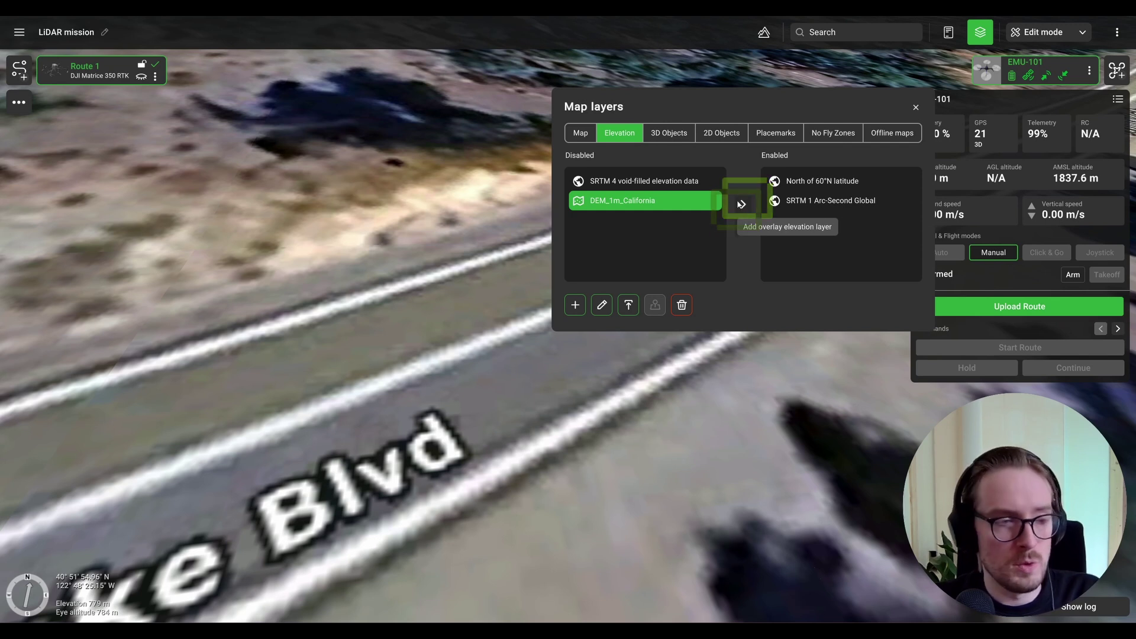
{"action": "left_click", "coordinate": [744, 205]}
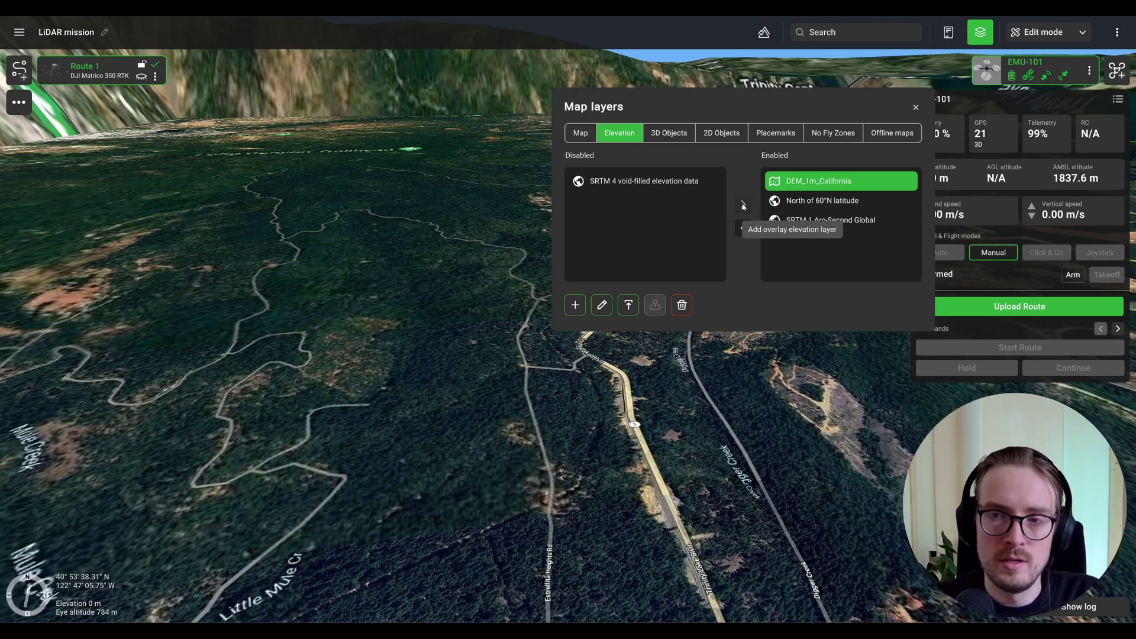
{"action": "left_click", "coordinate": [484, 436]}
{"action": "left_click_drag", "start_coordinate": [484, 436], "coordinate": [450, 415]}
{"action": "scroll", "coordinate": [451, 415], "scroll_direction": "down", "scroll_amount": 10}
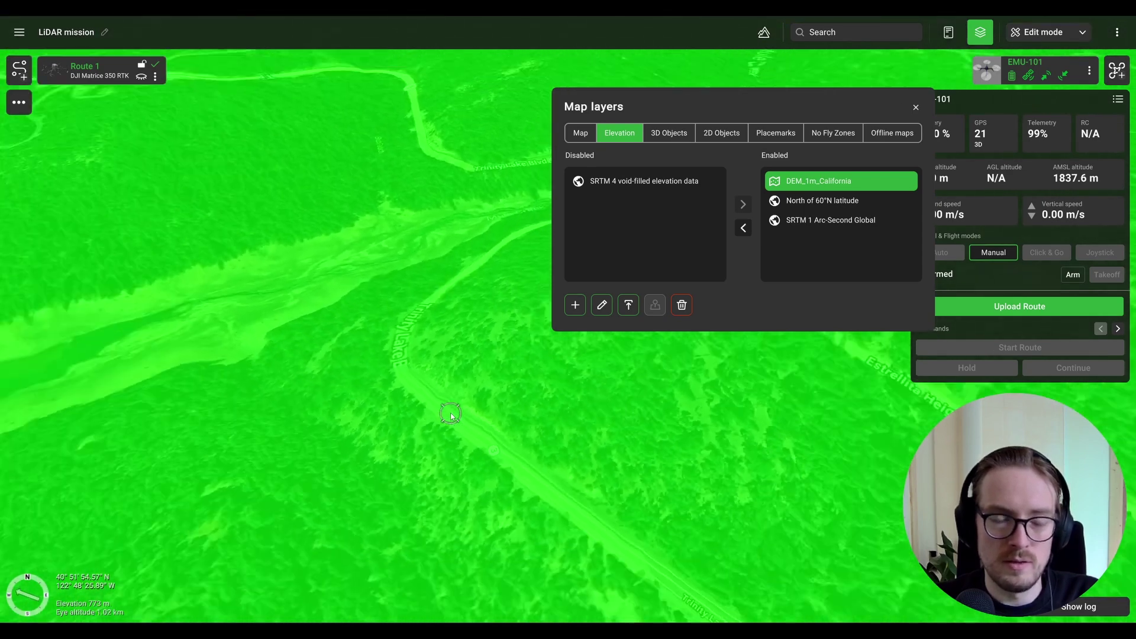
{"action": "scroll", "coordinate": [450, 416], "scroll_direction": "down", "scroll_amount": 5}
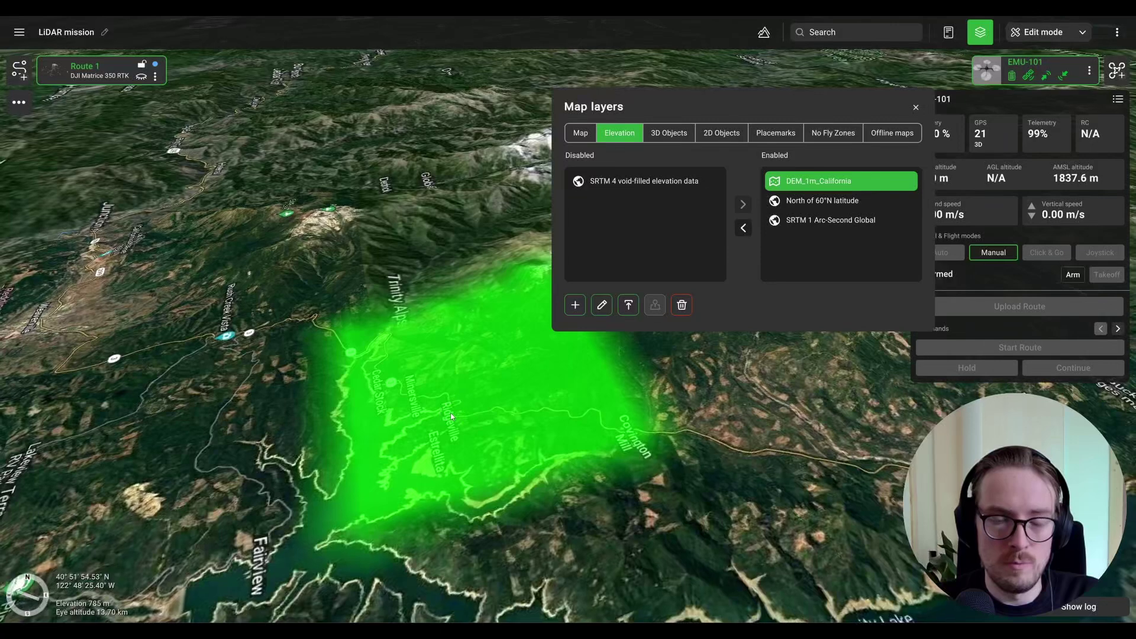
{"action": "left_click_drag", "start_coordinate": [451, 415], "coordinate": [439, 485]}
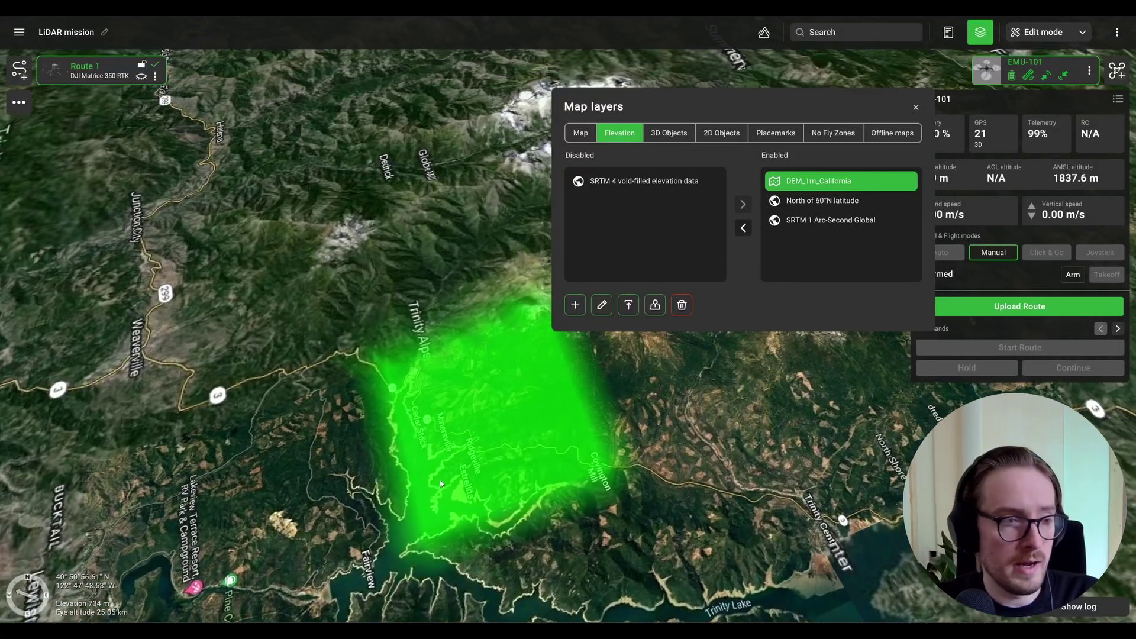
{"action": "scroll", "coordinate": [461, 455], "scroll_direction": "up", "scroll_amount": 5}
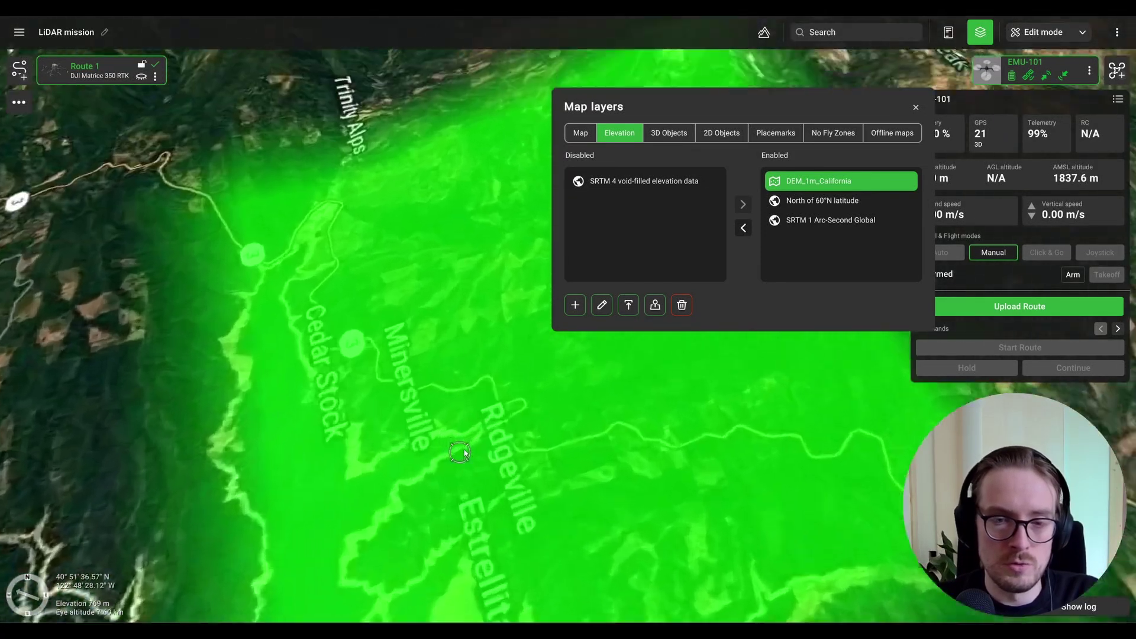
{"action": "left_click_drag", "start_coordinate": [346, 376], "coordinate": [418, 456]}
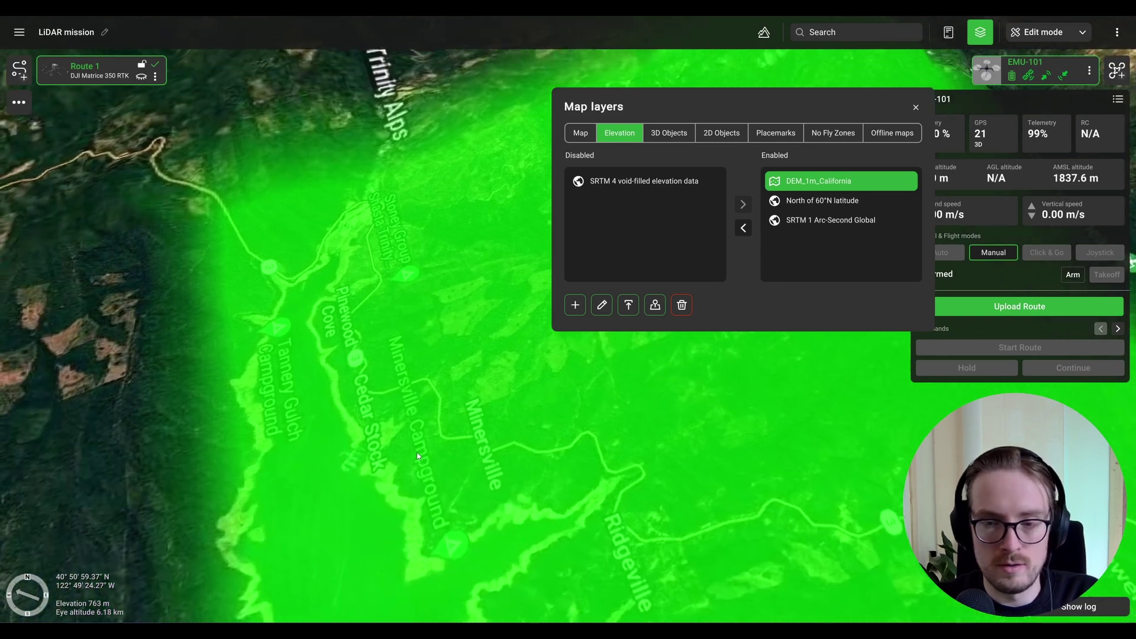
Step: Show Route 1 again to check that it lies within the DEM coverage, and clear the DEM layer's selection highlight
{"action": "left_click", "coordinate": [118, 70]}
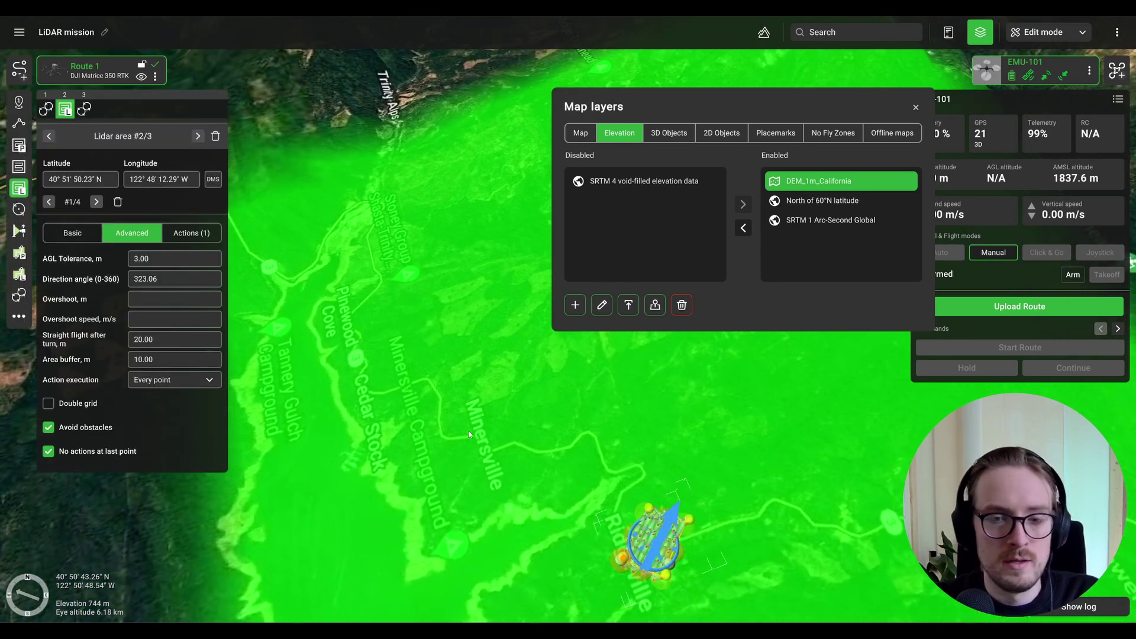
{"action": "scroll", "coordinate": [594, 437], "scroll_direction": "up", "scroll_amount": 5}
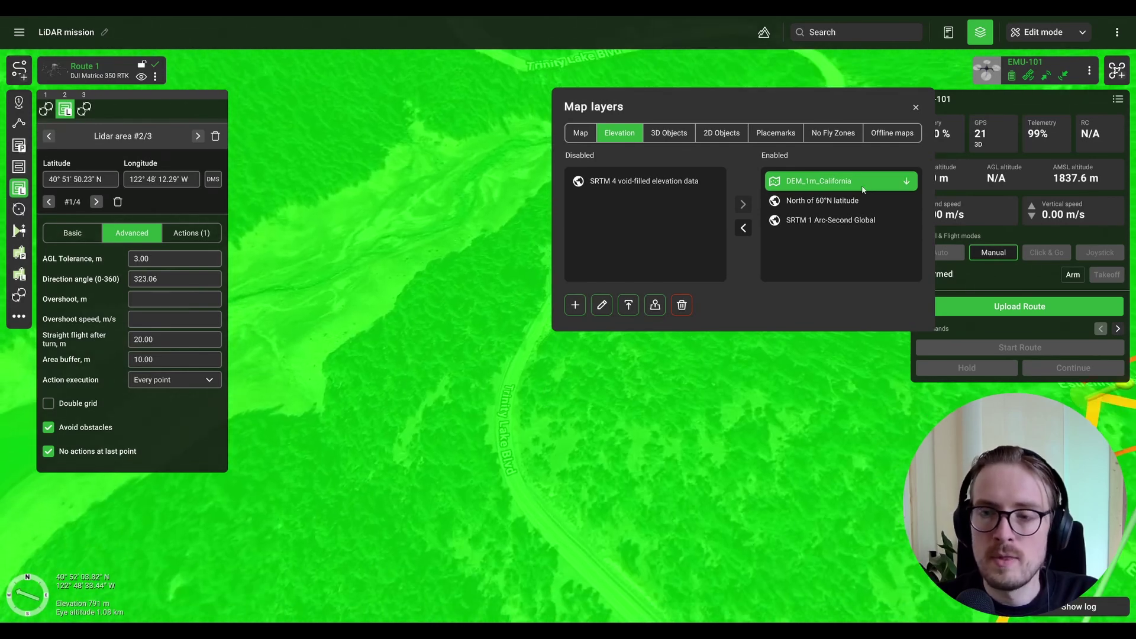
{"action": "left_click", "coordinate": [804, 182]}
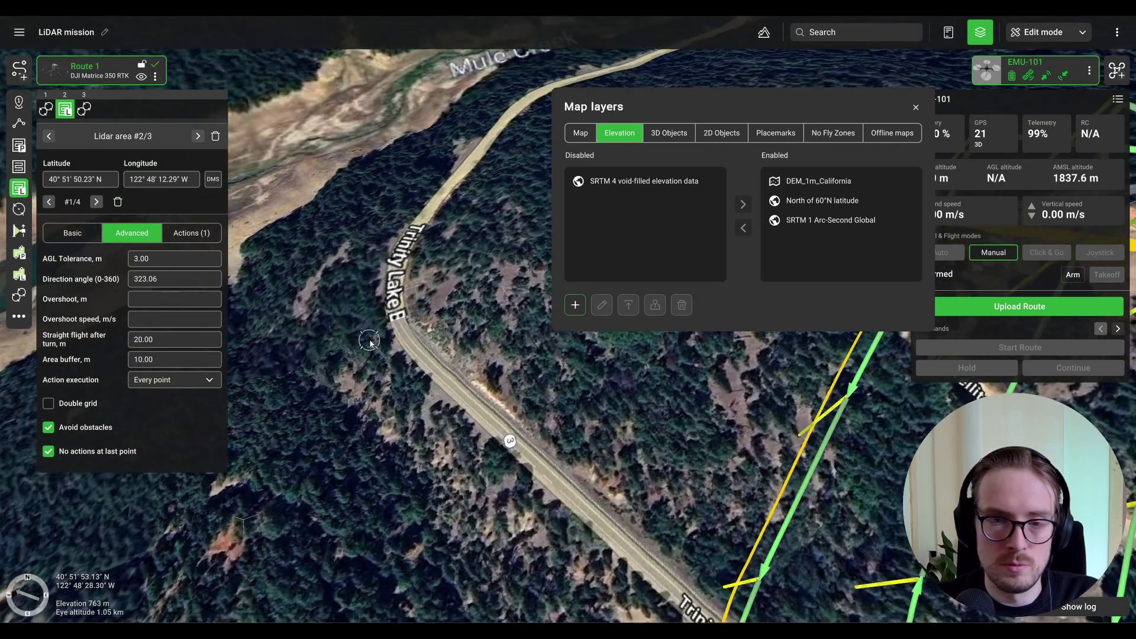
Step: Examine the Trinity Lake Blvd bend at road level with the 1 m DEM elevation layer enabled
{"action": "scroll", "coordinate": [515, 444], "scroll_direction": "up", "scroll_amount": 3}
{"action": "mouse_move", "coordinate": [486, 333]}
{"action": "middle_mouse_down"}
{"action": "mouse_move", "coordinate": [403, 389]}
{"action": "mouse_move", "coordinate": [412, 357]}
{"action": "mouse_move", "coordinate": [403, 346]}
{"action": "mouse_move", "coordinate": [396, 361]}
{"action": "middle_mouse_up"}
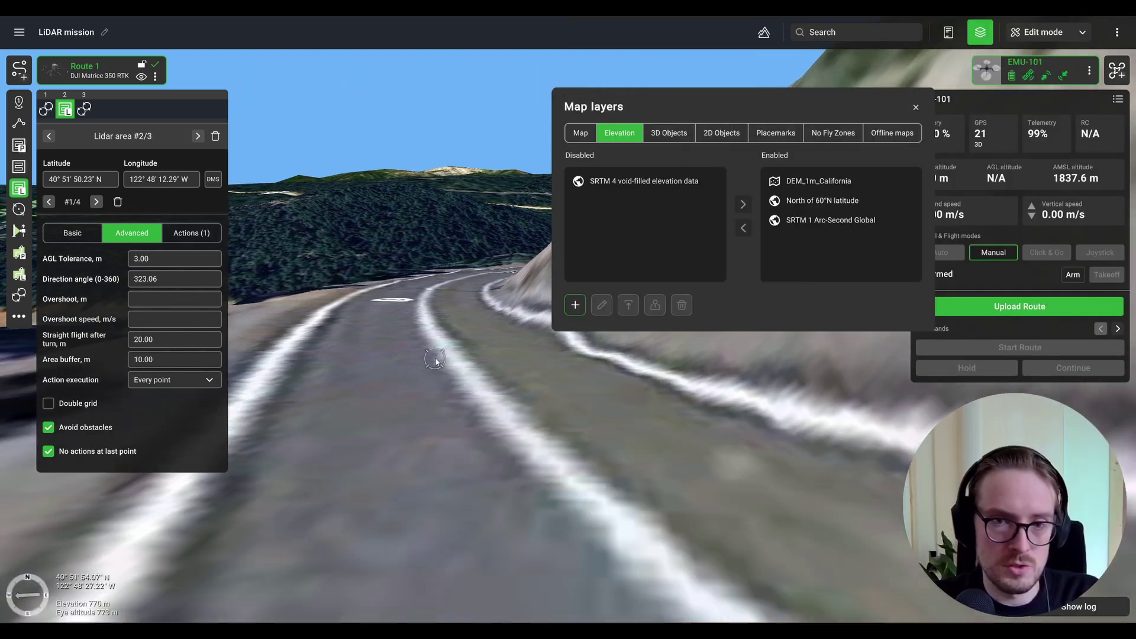
{"action": "mouse_move", "coordinate": [437, 355]}
{"action": "middle_mouse_down"}
{"action": "mouse_move", "coordinate": [513, 356]}
{"action": "mouse_move", "coordinate": [499, 413]}
{"action": "mouse_move", "coordinate": [450, 379]}
{"action": "mouse_move", "coordinate": [442, 358]}
{"action": "middle_mouse_up"}
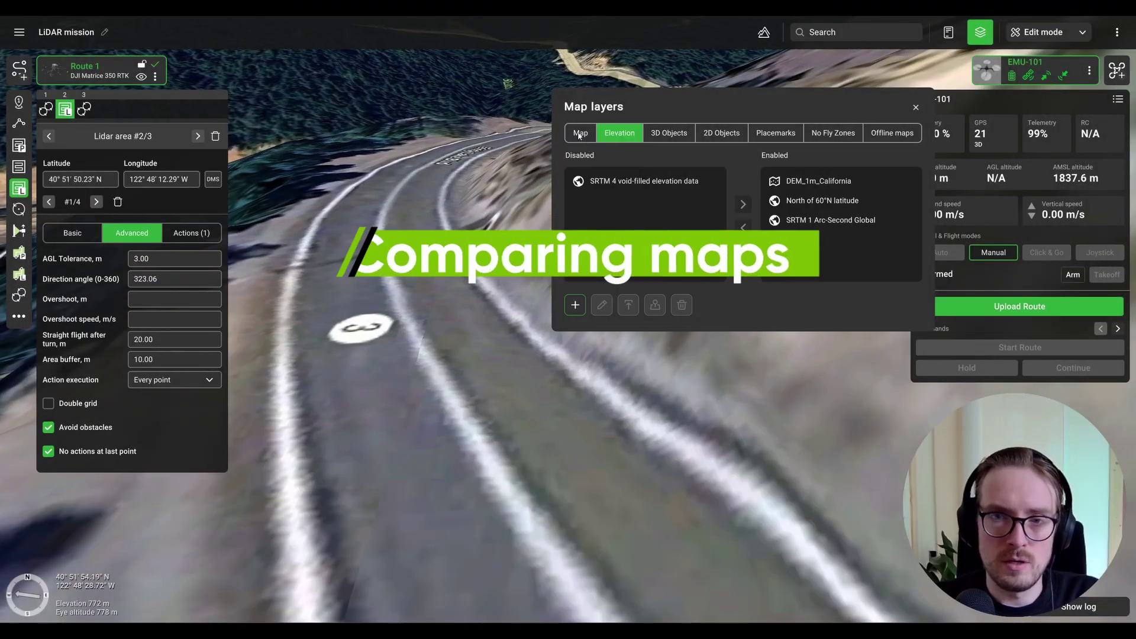
Step: Move the Bing map layer above Google (hybrid) in the enabled map layers
{"action": "left_click", "coordinate": [579, 133]}
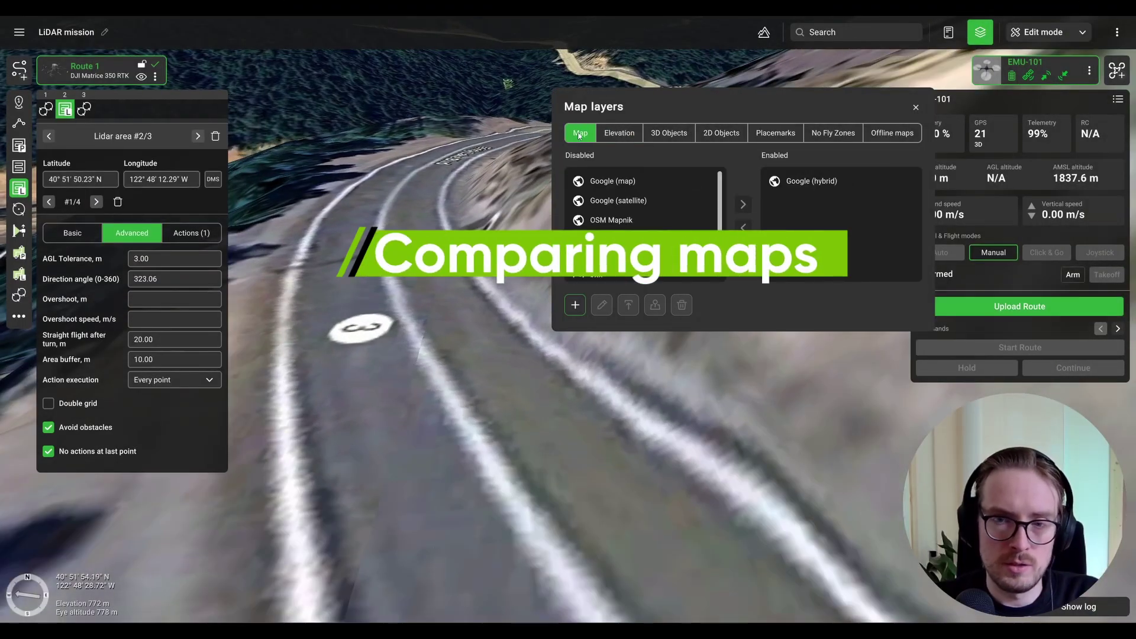
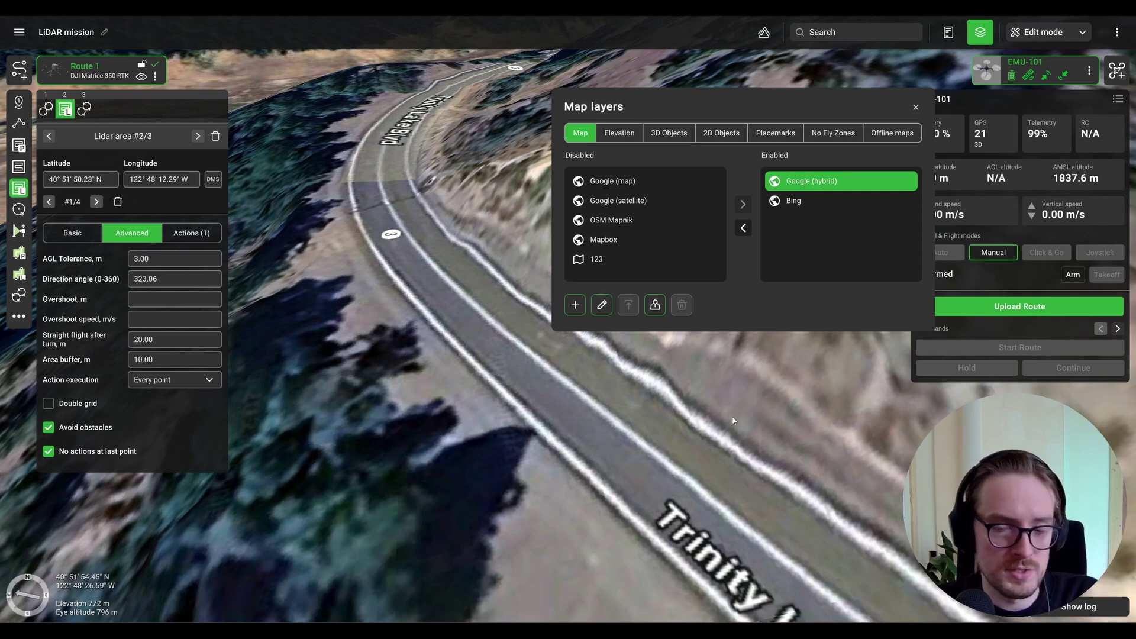
{"action": "middle_click_drag", "start_coordinate": [733, 446], "coordinate": [488, 345]}
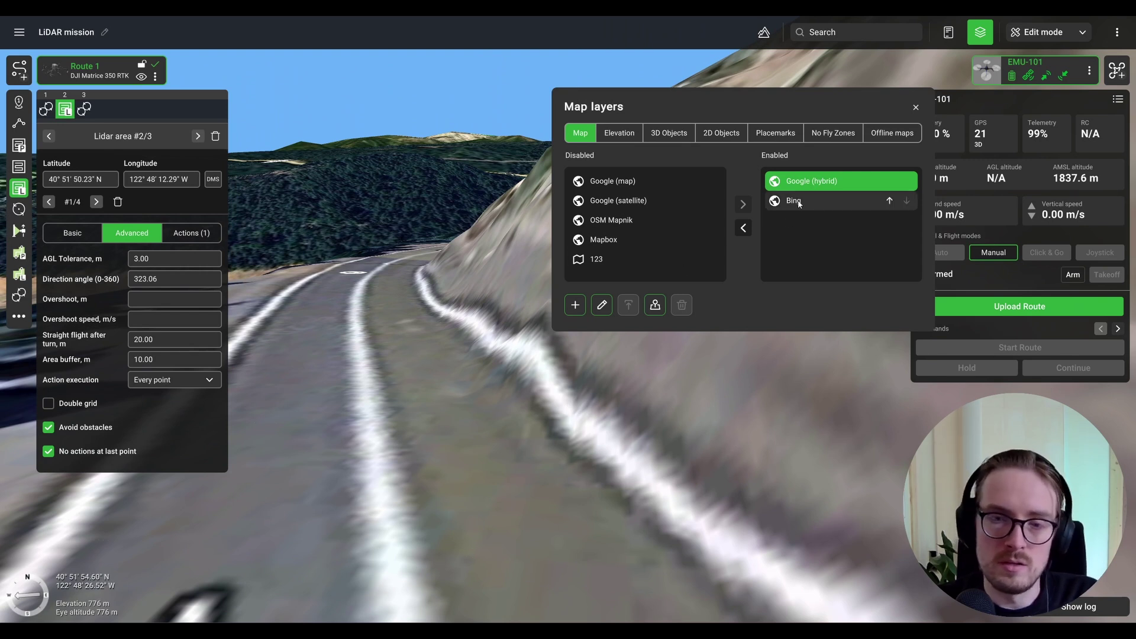
{"action": "left_click", "coordinate": [777, 202]}
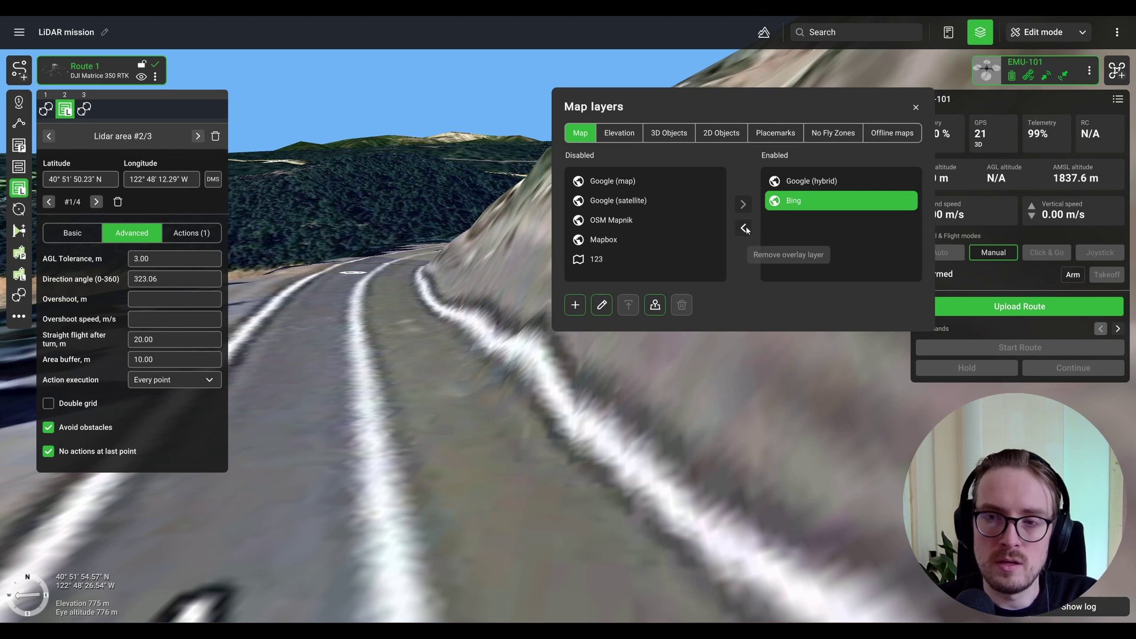
{"action": "left_click", "coordinate": [890, 201]}
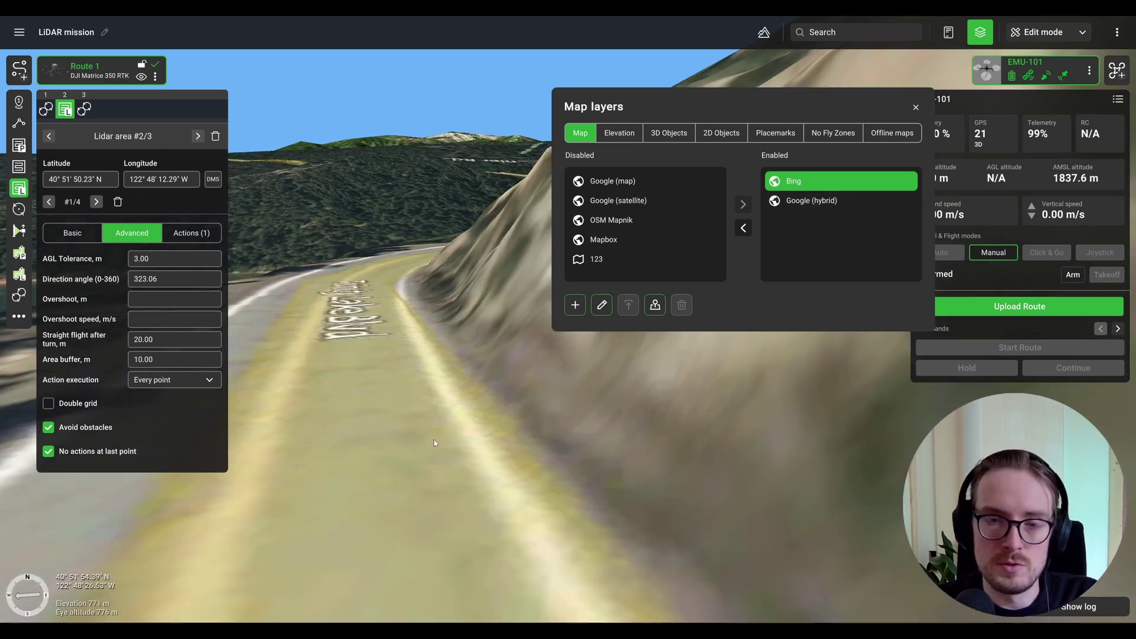
Step: Disable the DEM_1m_California elevation layer and examine Trinity Lake Blvd at road level near the route with the default elevation
{"action": "scroll", "coordinate": [435, 440], "scroll_direction": "down", "scroll_amount": 5}
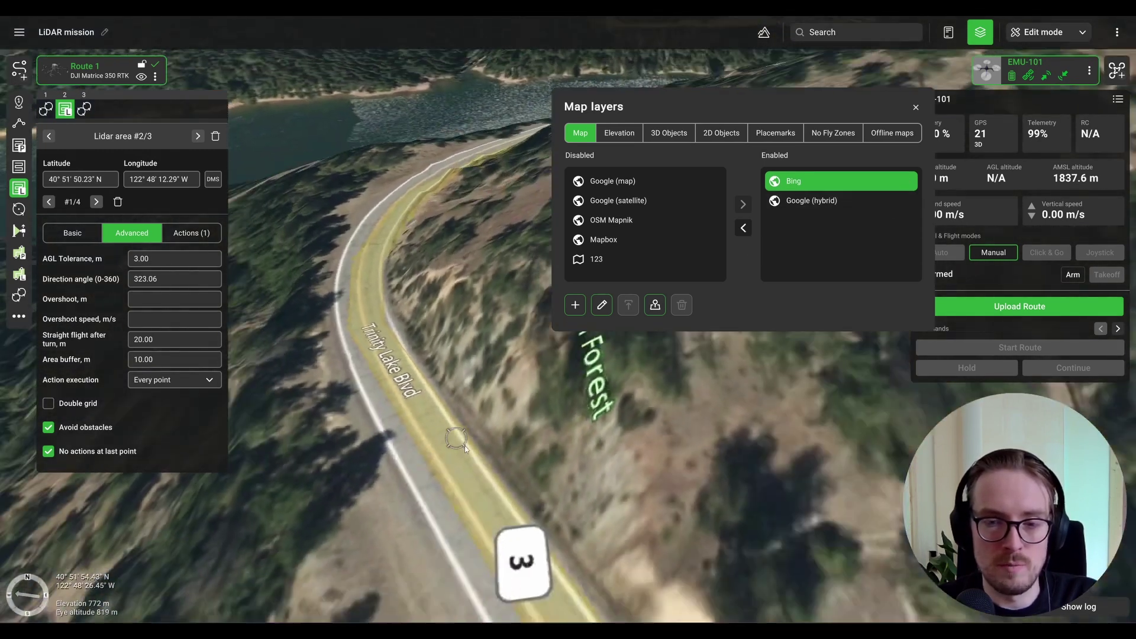
{"action": "scroll", "coordinate": [475, 479], "scroll_direction": "down", "scroll_amount": 3}
{"action": "middle_click_drag", "start_coordinate": [475, 479], "coordinate": [599, 435]}
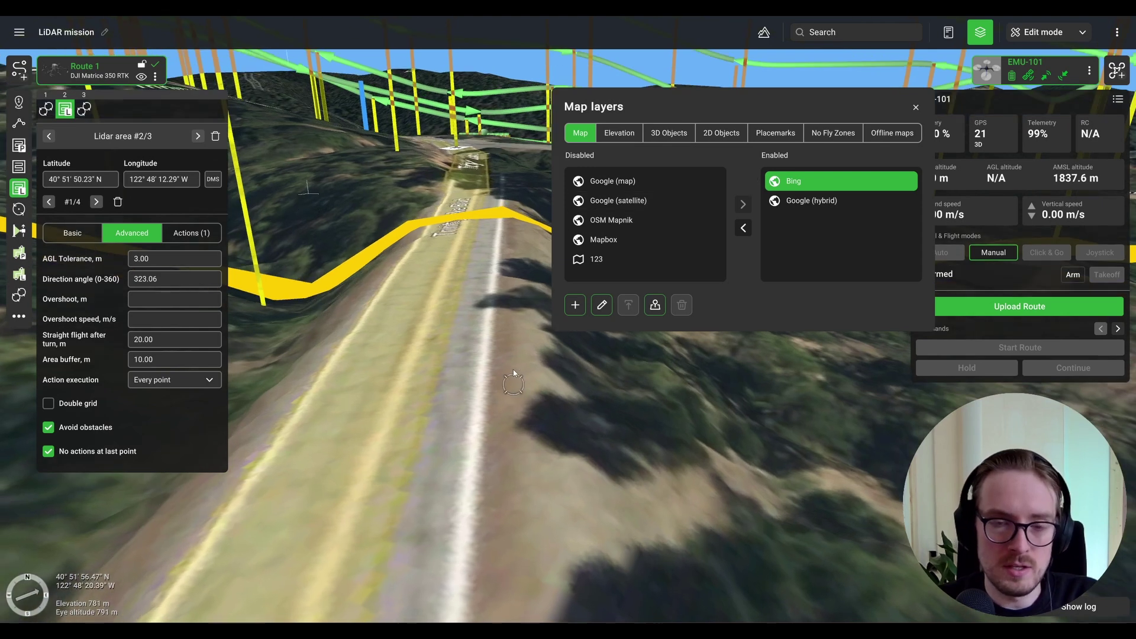
{"action": "middle_click_drag", "start_coordinate": [513, 369], "coordinate": [512, 351]}
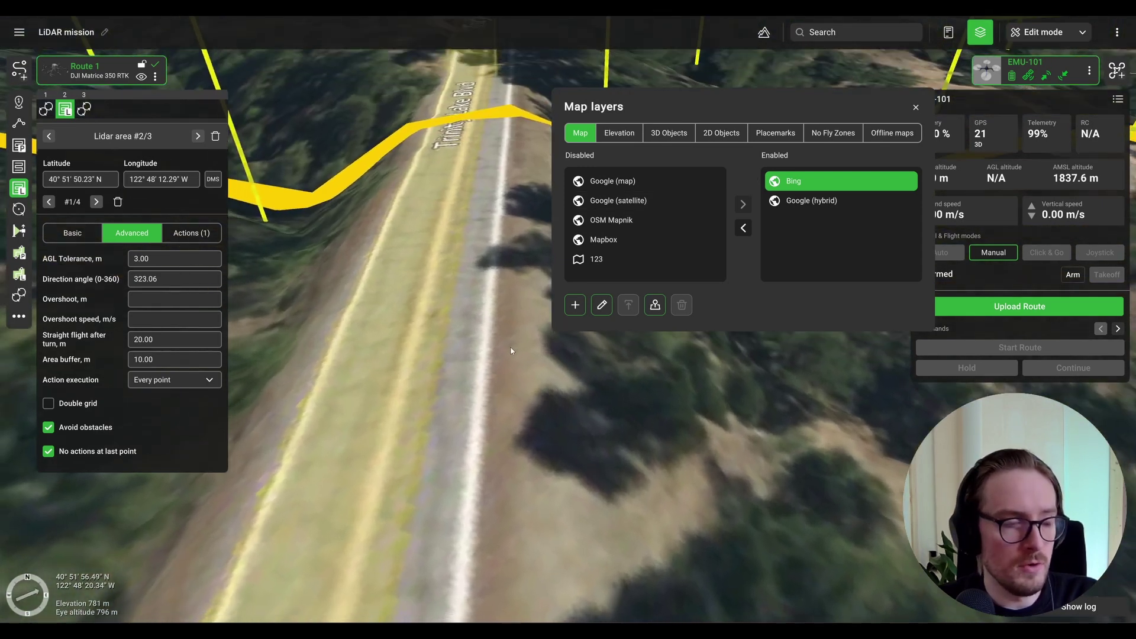
{"action": "left_click", "coordinate": [632, 138]}
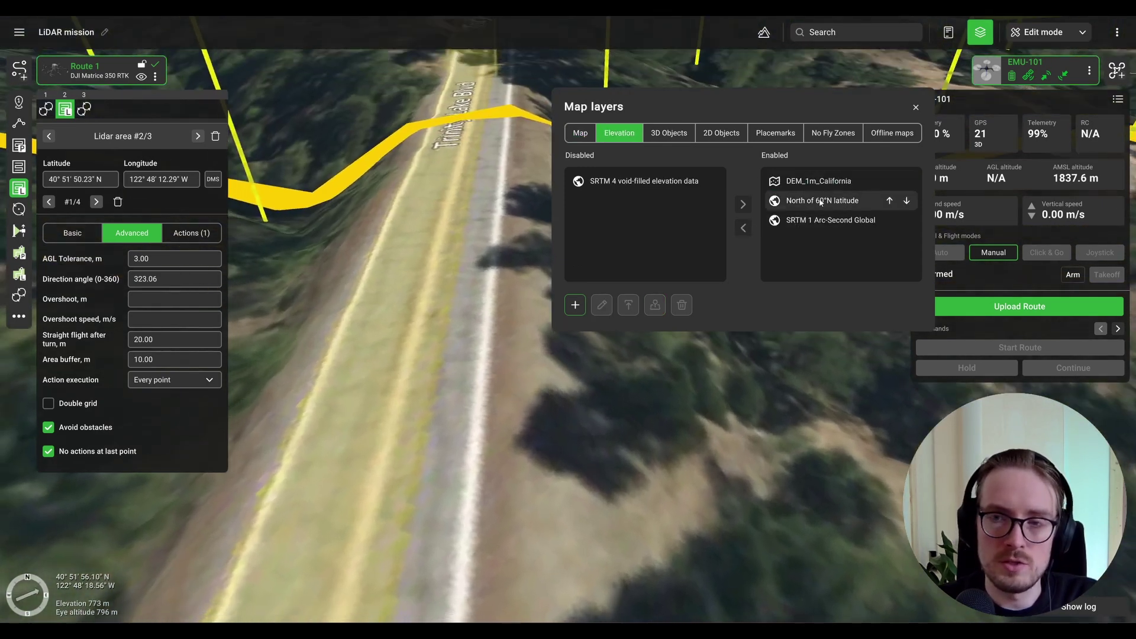
{"action": "left_click", "coordinate": [818, 181]}
{"action": "left_click", "coordinate": [743, 227]}
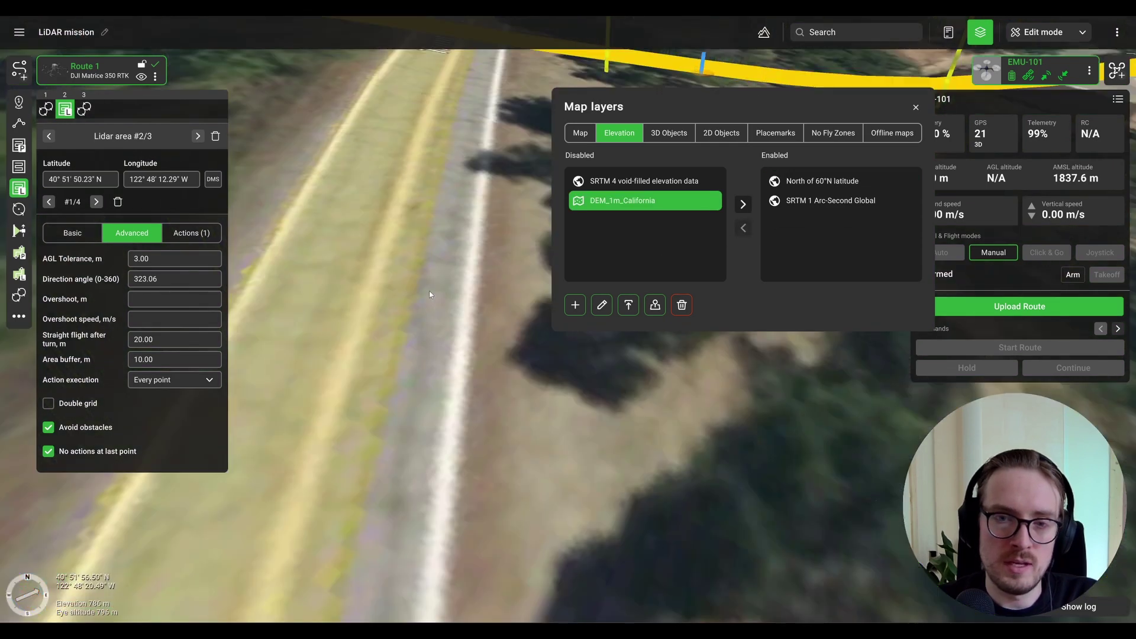
{"action": "mouse_move", "coordinate": [418, 275]}
{"action": "middle_mouse_down"}
{"action": "mouse_move", "coordinate": [431, 311]}
{"action": "mouse_move", "coordinate": [401, 278]}
{"action": "mouse_move", "coordinate": [454, 287]}
{"action": "mouse_move", "coordinate": [462, 305]}
{"action": "middle_mouse_up"}
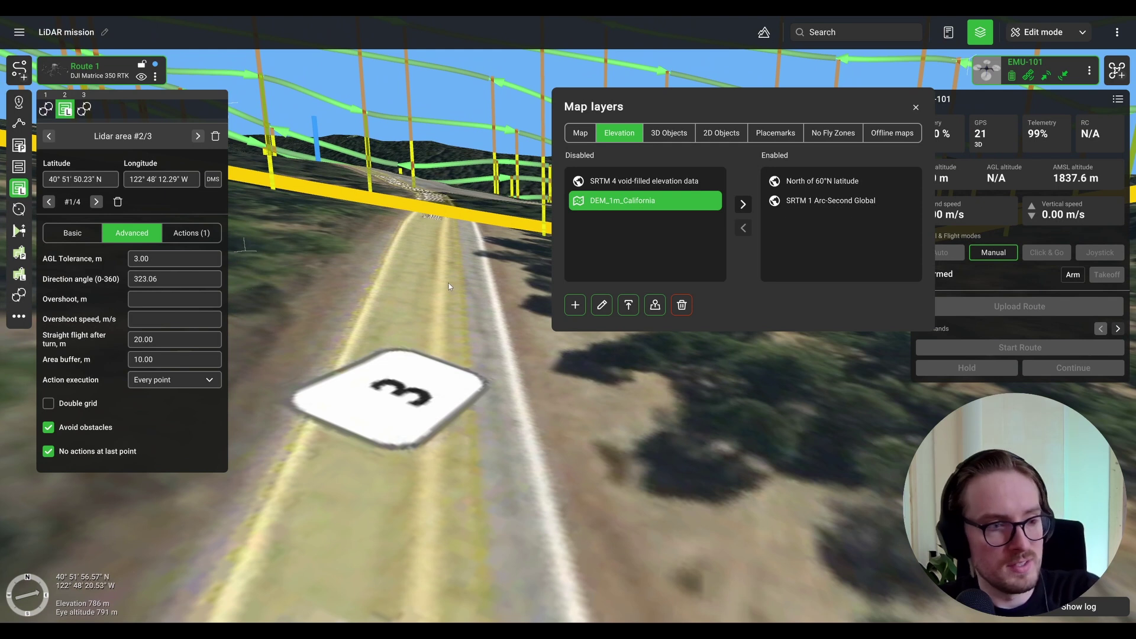
{"action": "middle_click_drag", "start_coordinate": [466, 304], "coordinate": [465, 288]}
Step: Enable the DEM_1m_California elevation layer again, examine the same road section, and clear the layer's highlight
{"action": "left_click", "coordinate": [743, 204]}
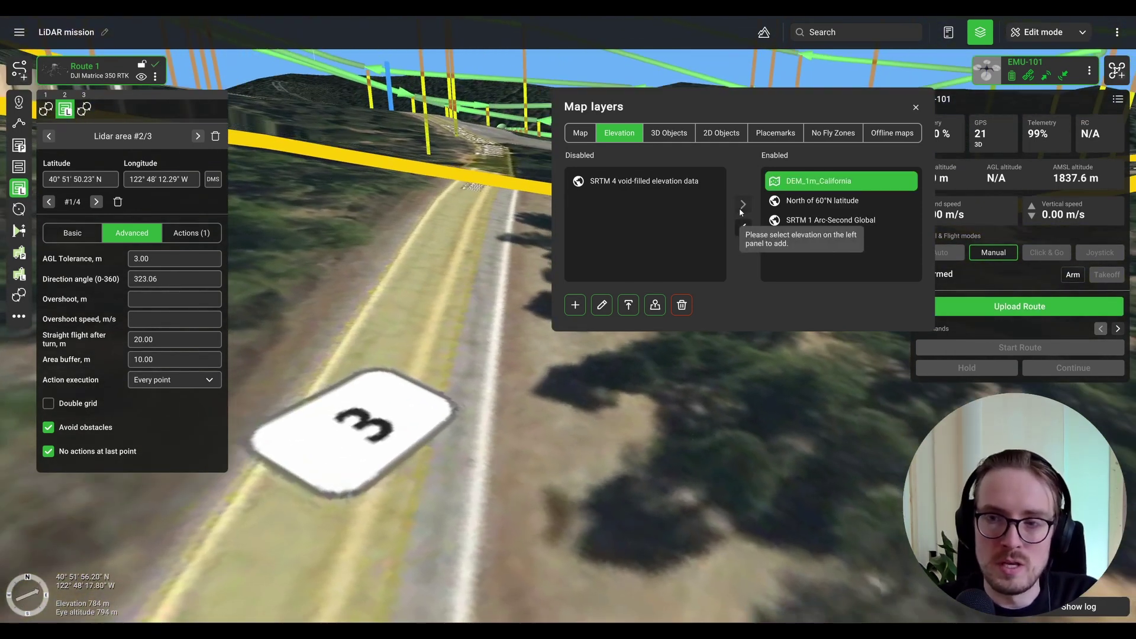
{"action": "middle_click_drag", "start_coordinate": [470, 333], "coordinate": [474, 358]}
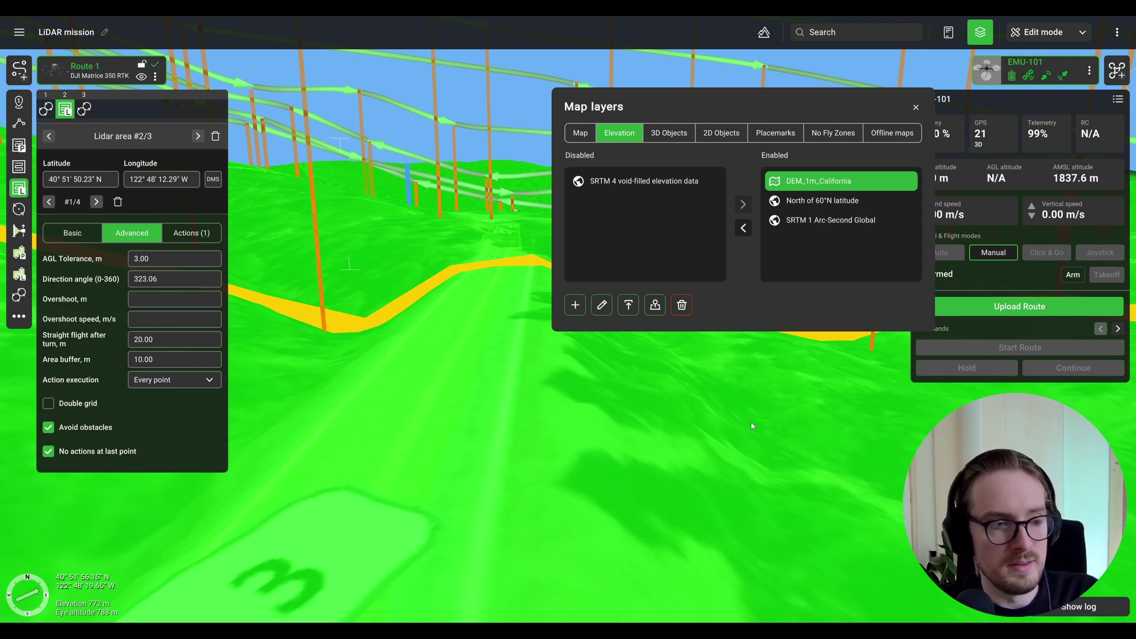
{"action": "left_click", "coordinate": [534, 352]}
{"action": "mouse_move", "coordinate": [534, 353]}
{"action": "middle_mouse_down"}
{"action": "mouse_move", "coordinate": [529, 396]}
{"action": "mouse_move", "coordinate": [388, 356]}
{"action": "mouse_move", "coordinate": [346, 388]}
{"action": "middle_mouse_up"}
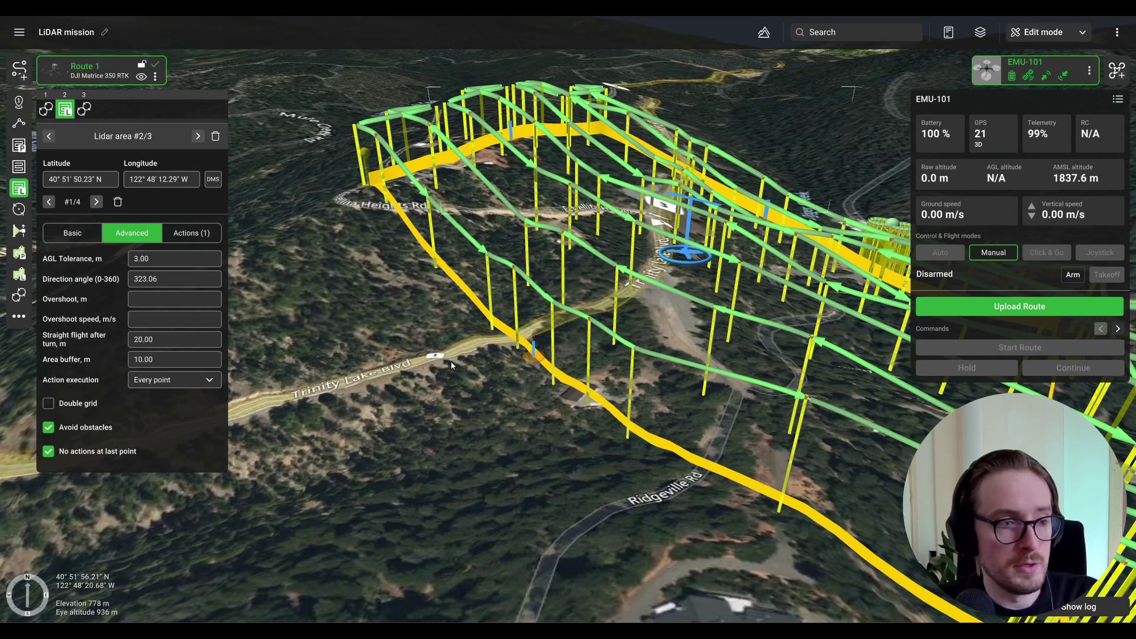
Step: Bring the whole lidar area into view and open the elevation profile of Route 1 to inspect its terrain
{"action": "middle_click_drag", "start_coordinate": [487, 354], "coordinate": [508, 401]}
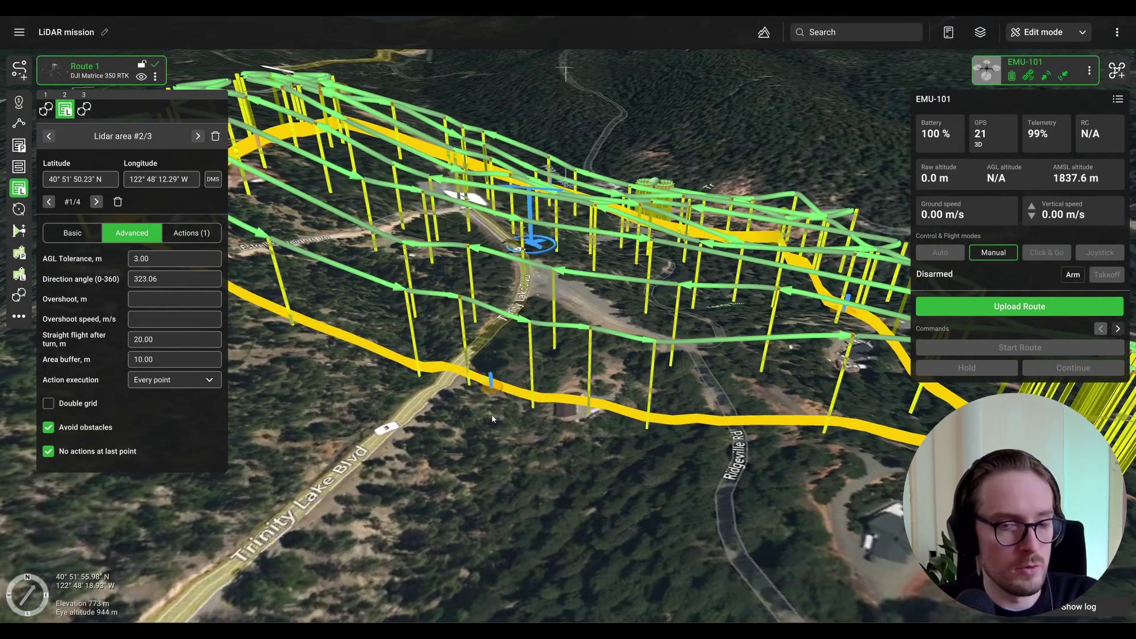
{"action": "scroll", "coordinate": [493, 419], "scroll_direction": "down", "scroll_amount": 5}
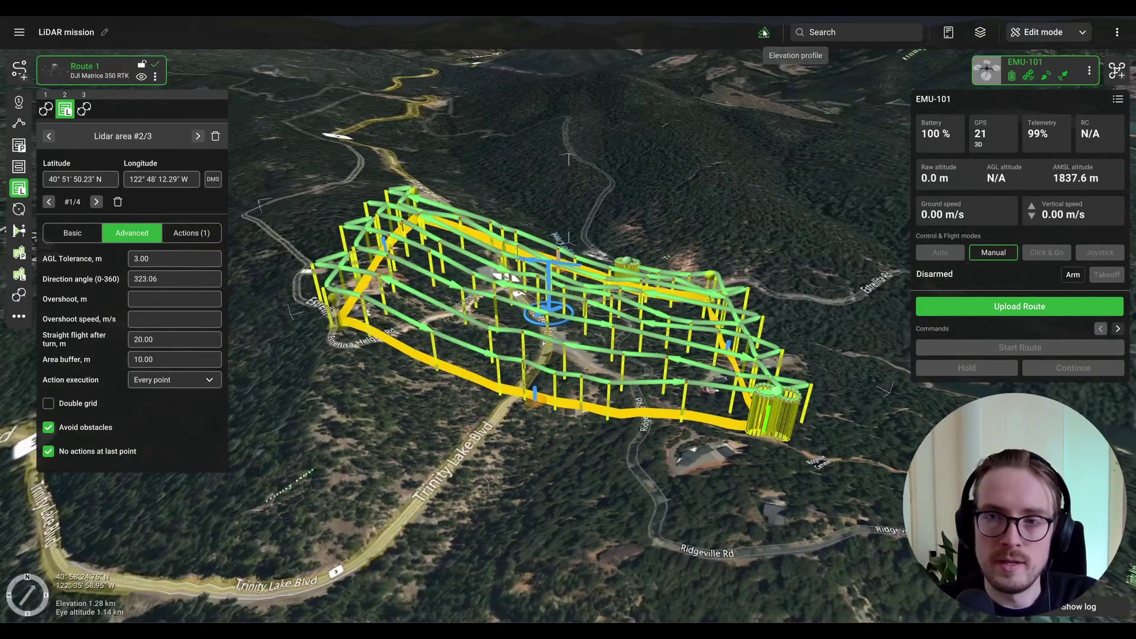
{"action": "middle_click_drag", "start_coordinate": [592, 426], "coordinate": [548, 442]}
{"action": "scroll", "coordinate": [506, 440], "scroll_direction": "up", "scroll_amount": 3}
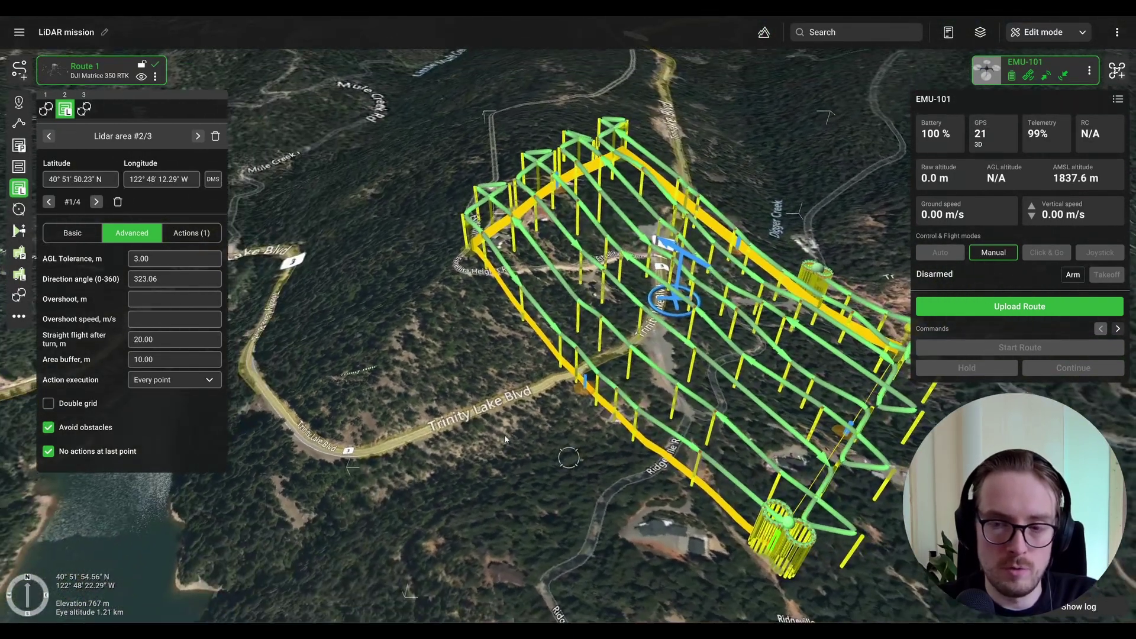
{"action": "left_click", "coordinate": [763, 33]}
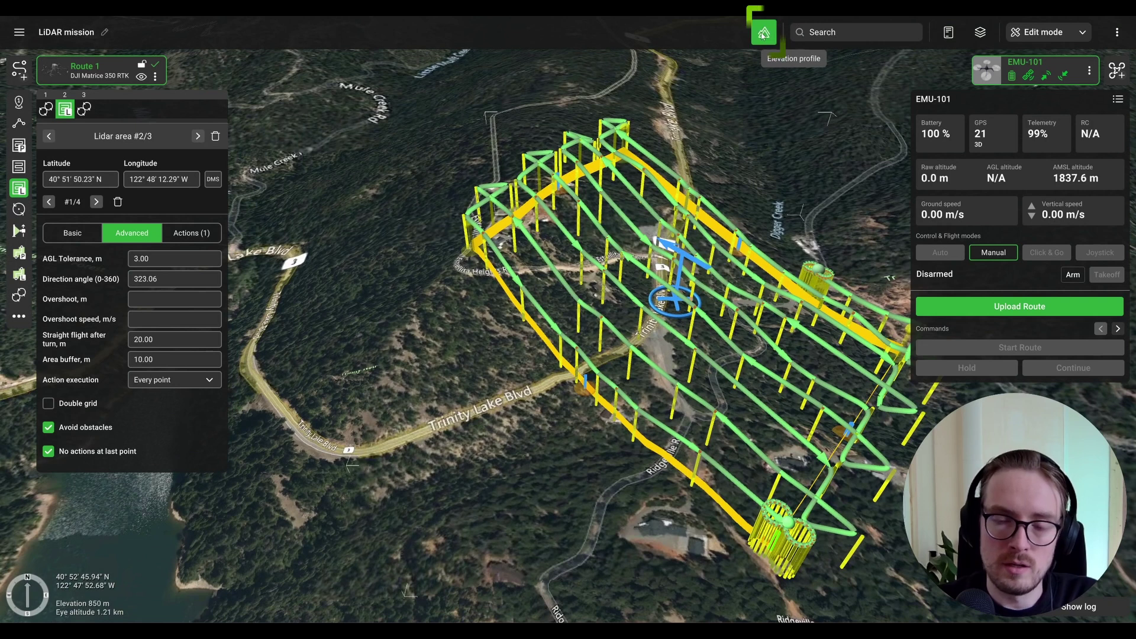
{"action": "mouse_move", "coordinate": [396, 534]}
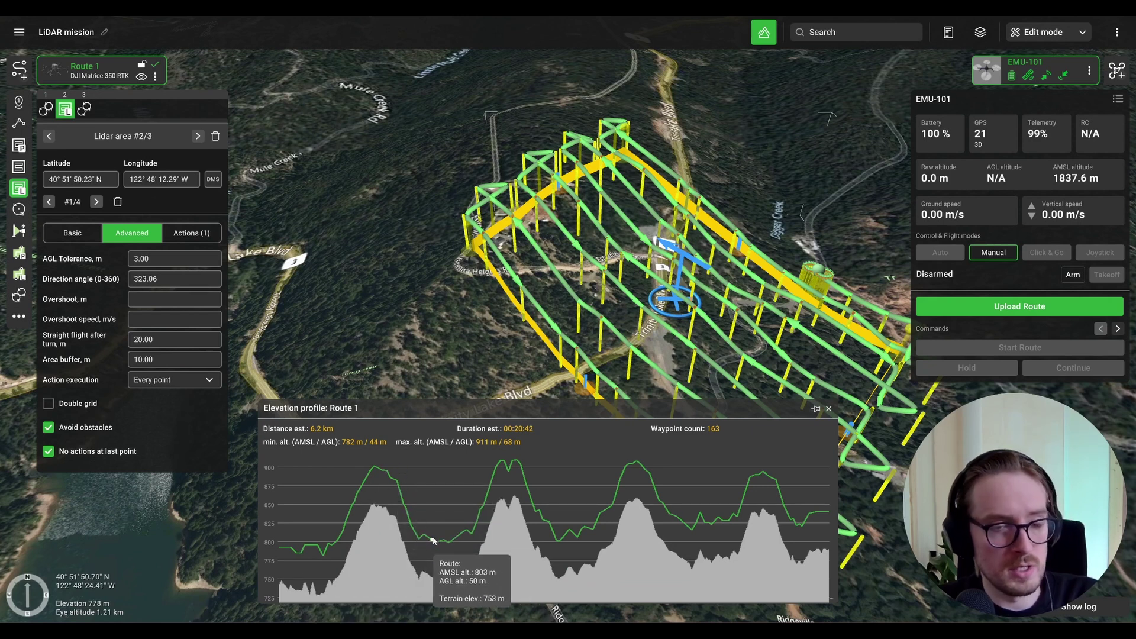
Step: Temporarily disable DEM_1m_California to compare Route 1's elevation profile with that of SRTM 1 Arc-Second Global, and enable the DEM again
{"action": "left_click", "coordinate": [981, 33]}
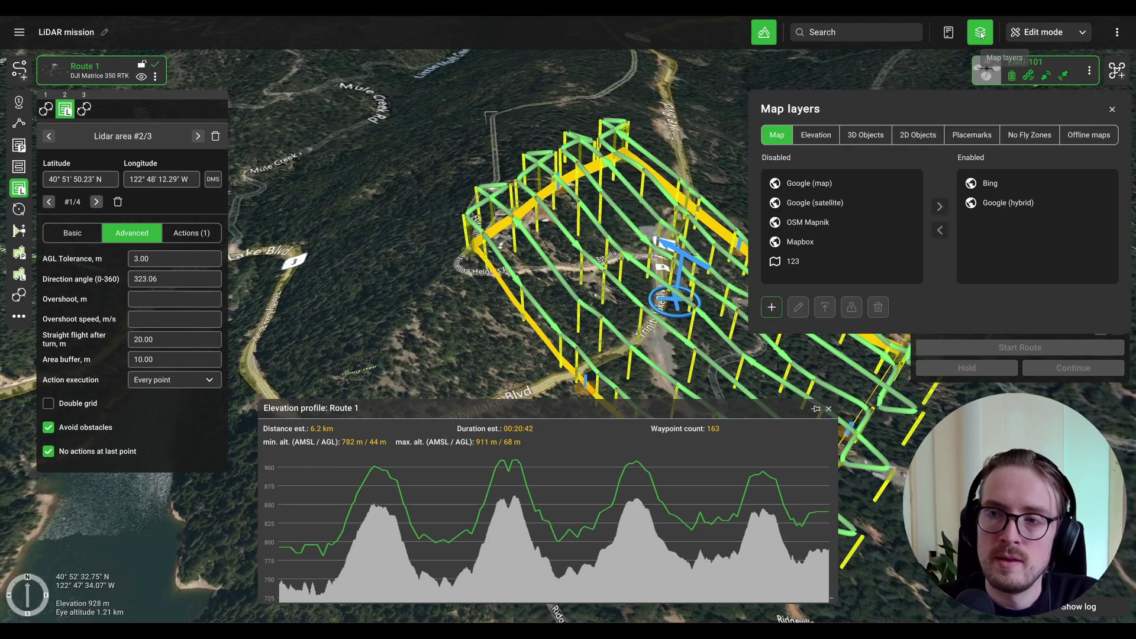
{"action": "left_click", "coordinate": [829, 139]}
{"action": "left_click", "coordinate": [1006, 183]}
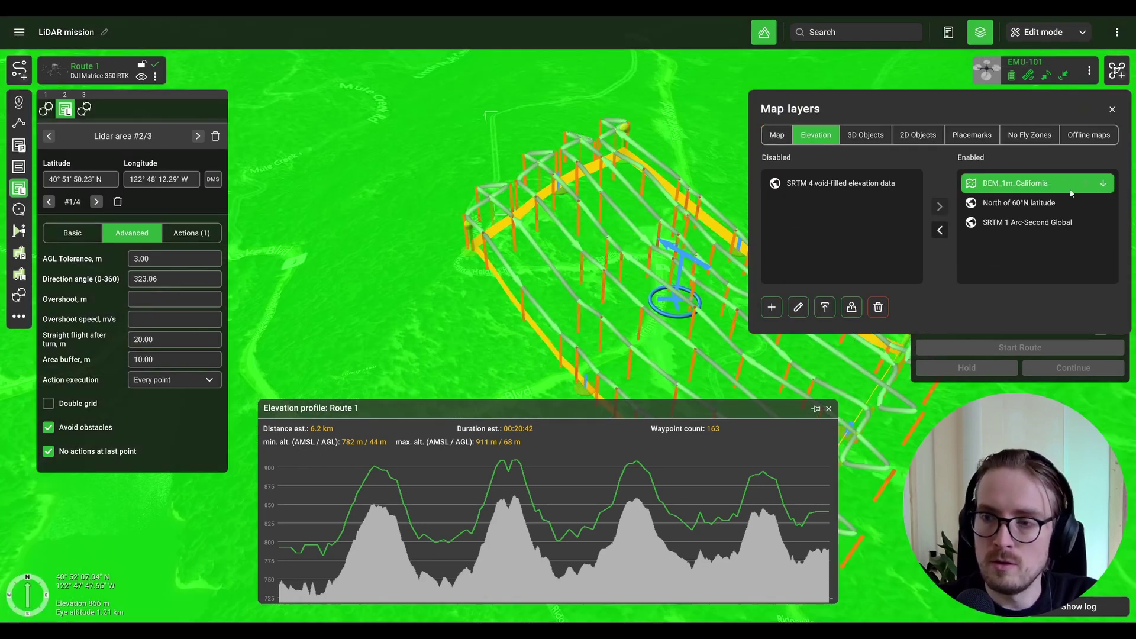
{"action": "left_click", "coordinate": [940, 230]}
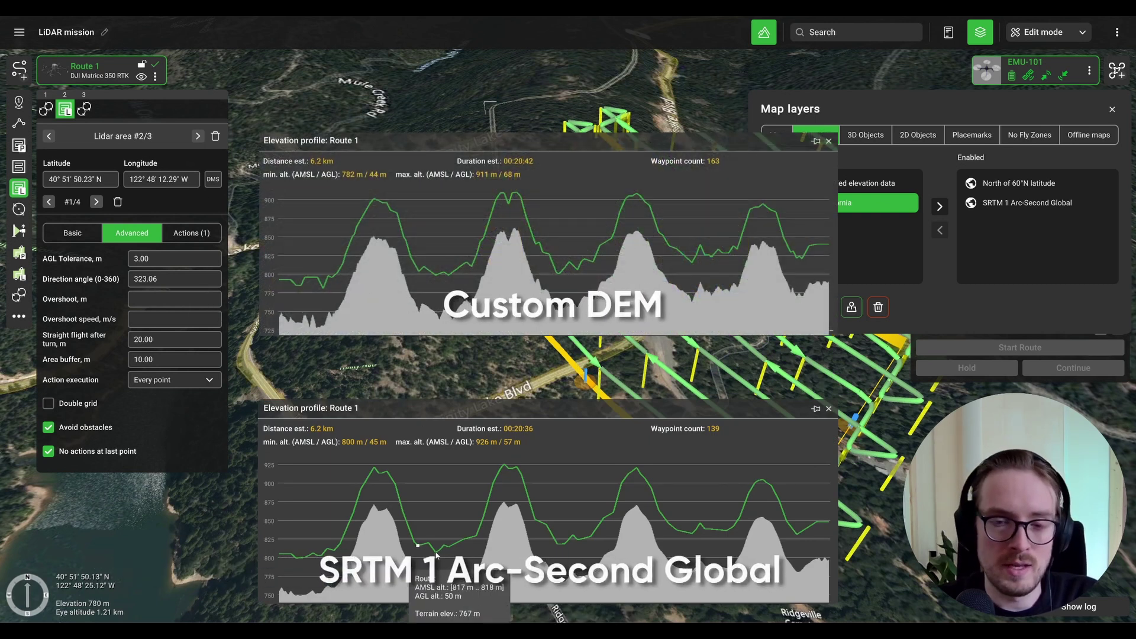
{"action": "left_click", "coordinate": [937, 209]}
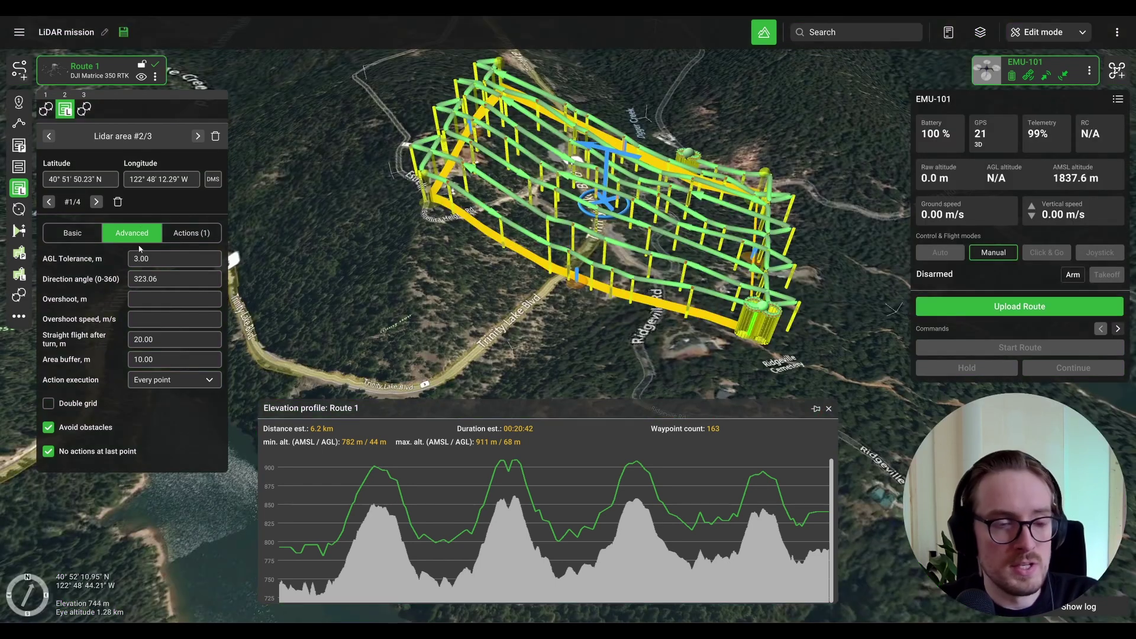
Step: Set the lidar area's AGL tolerance to 1.00 m
{"action": "left_click", "coordinate": [131, 261]}
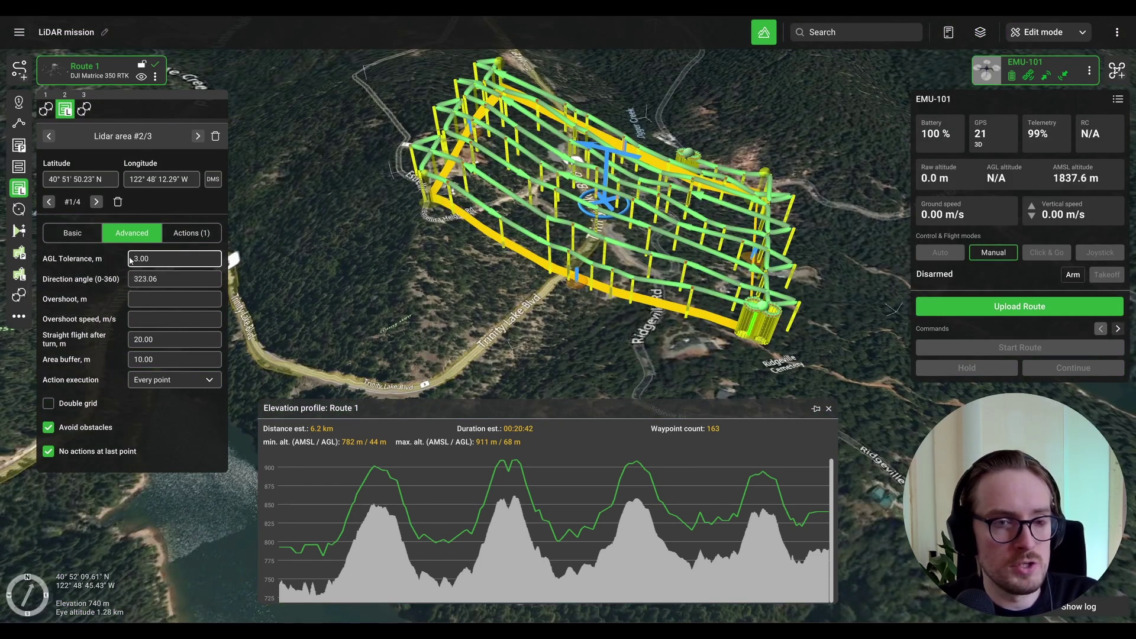
{"action": "double_click", "coordinate": [172, 258]}
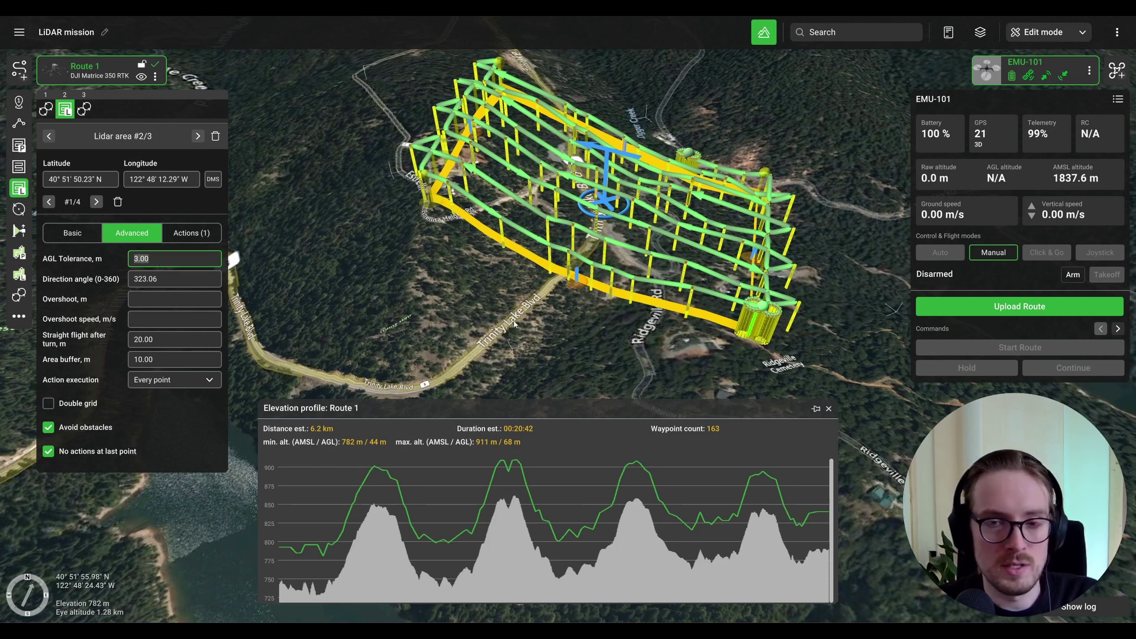
{"action": "scroll", "coordinate": [515, 323], "scroll_direction": "up", "scroll_amount": 3}
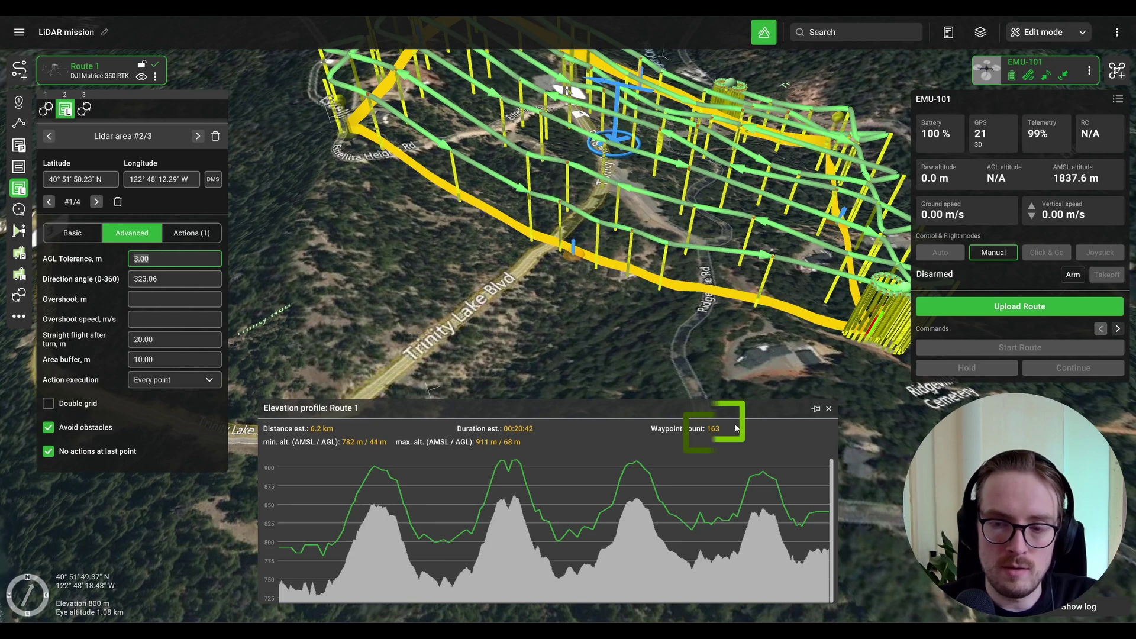
{"action": "mouse_move", "coordinate": [742, 474]}
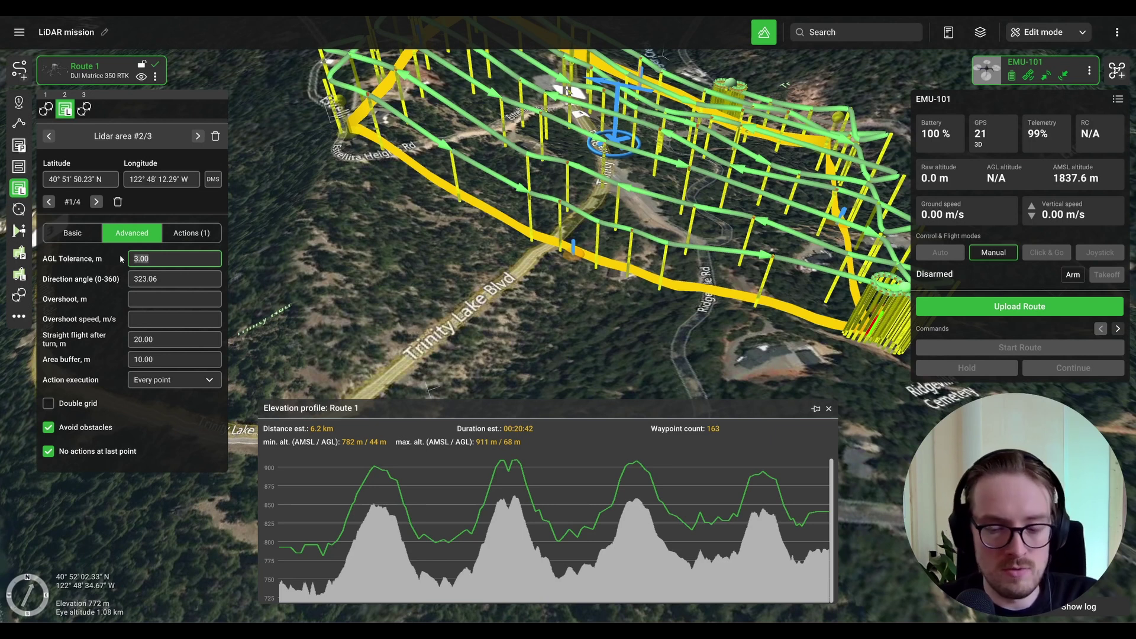
{"action": "type", "text": "1.00"}
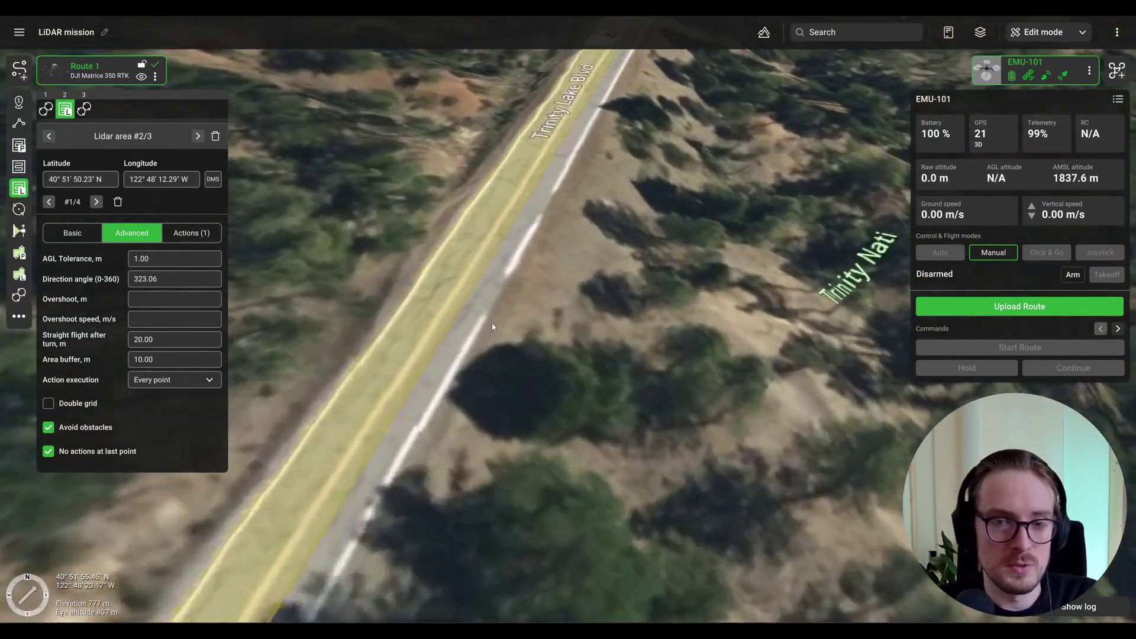
Step: Examine the terrain relief along Trinity Lake Blvd towards the route
{"action": "scroll", "coordinate": [616, 375], "scroll_direction": "down", "scroll_amount": 5}
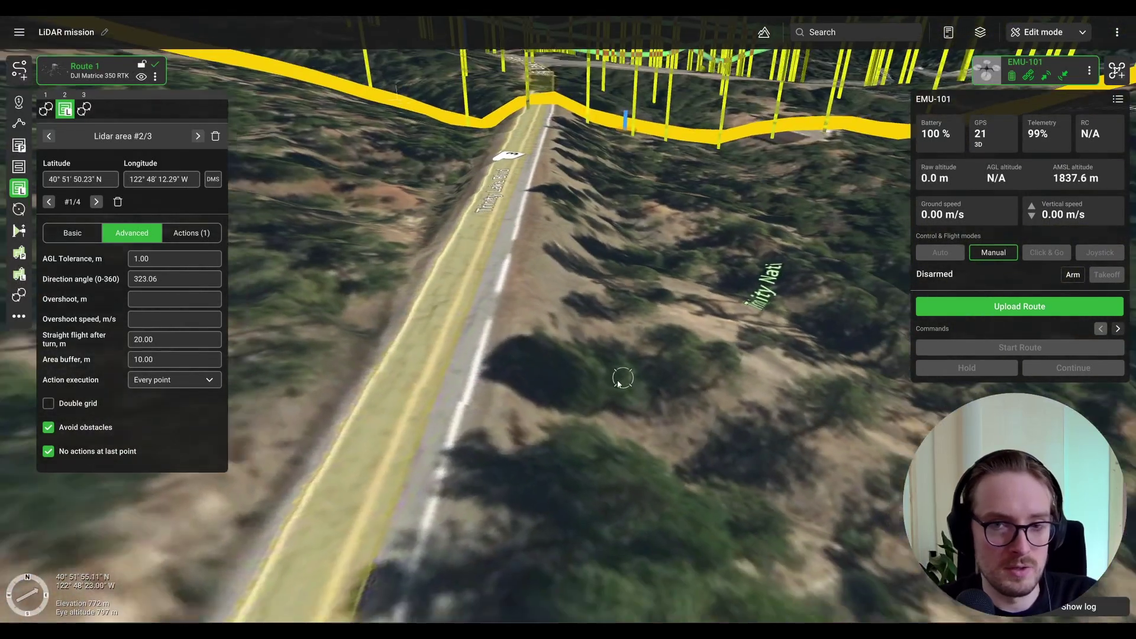